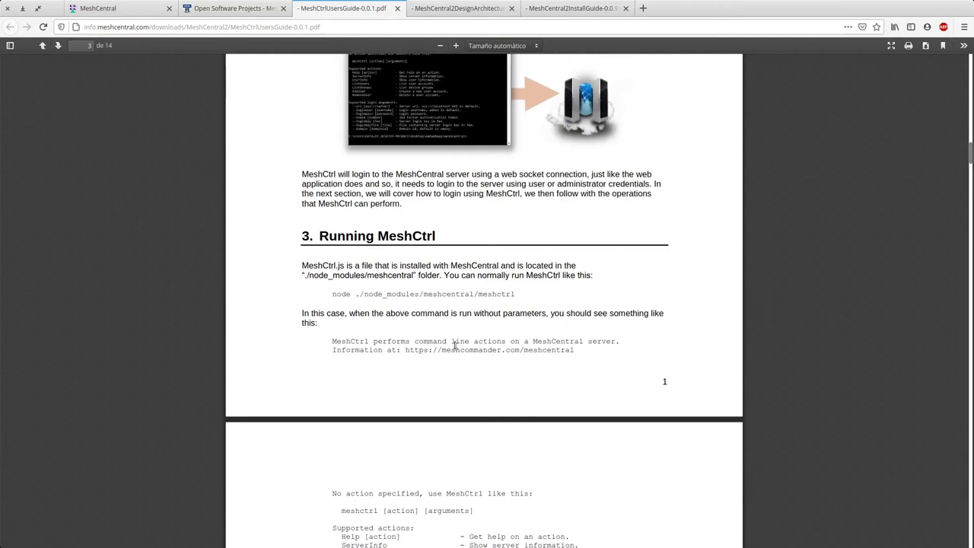
Step: Scroll through the MeshCtrl guide's login section, selecting a text passage and then clearing the selection
scroll(452, 248, down, 10)
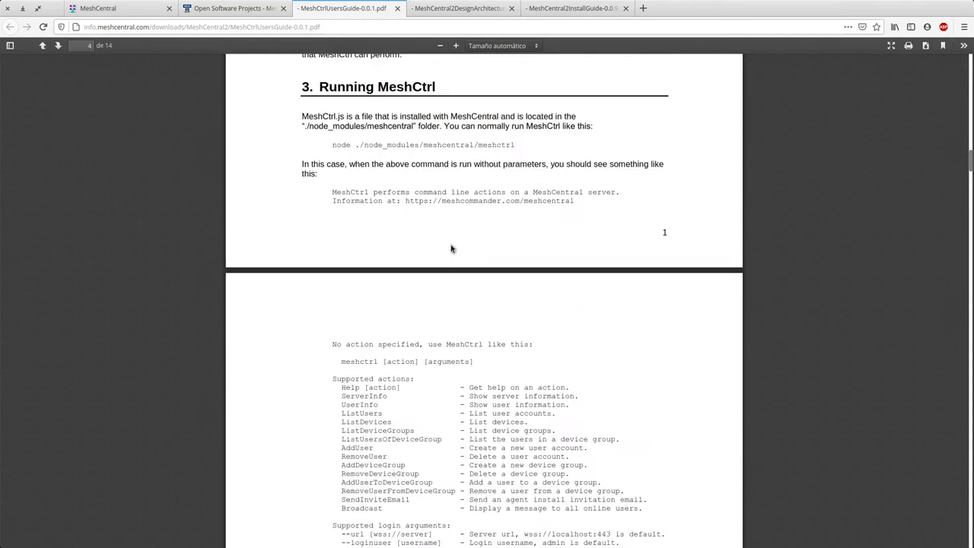
scroll(448, 274, down, 3)
scroll(447, 273, up, 5)
drag(333, 131, 430, 299)
click(435, 306)
Step: Read the --loginuser/--loginpass login page, then switch to the MeshCentral project tab
scroll(449, 354, down, 12)
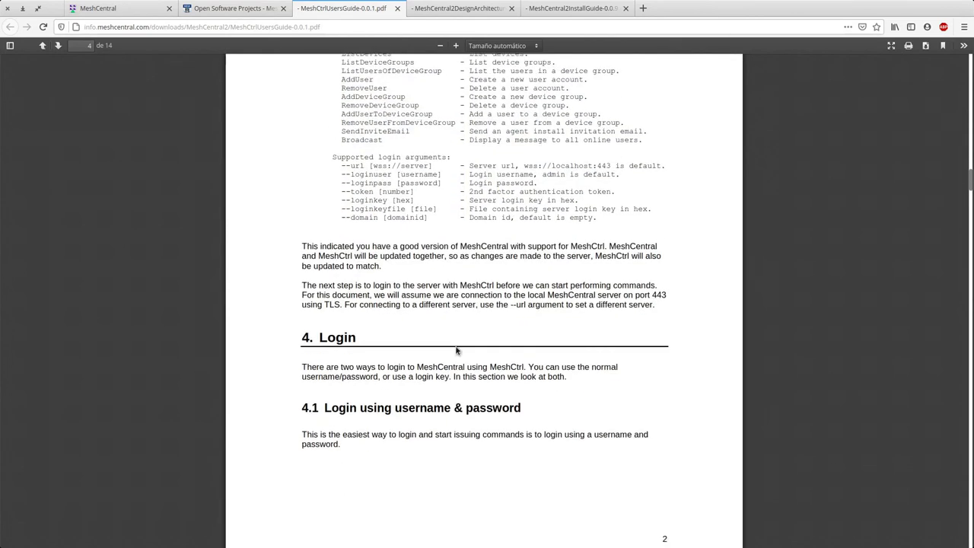
scroll(450, 354, down, 5)
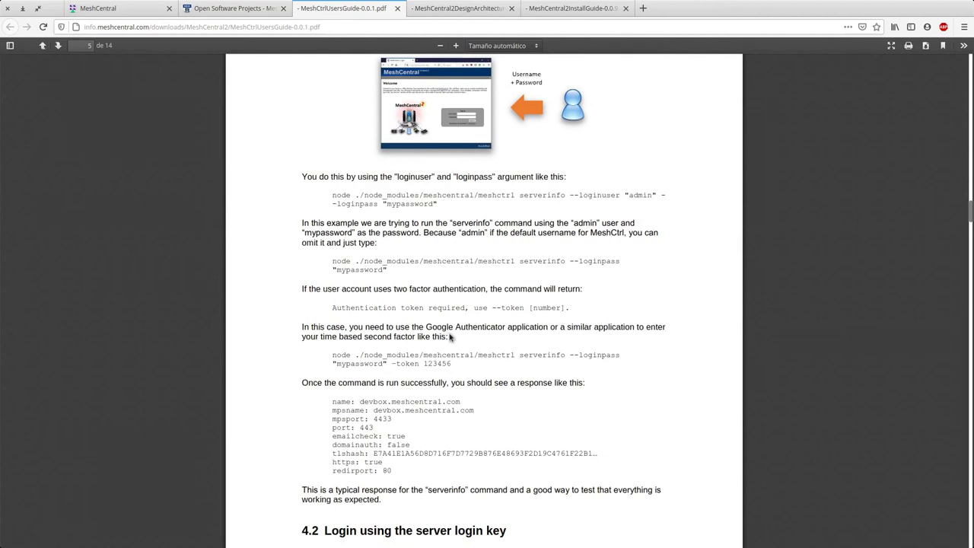
scroll(450, 337, down, 20)
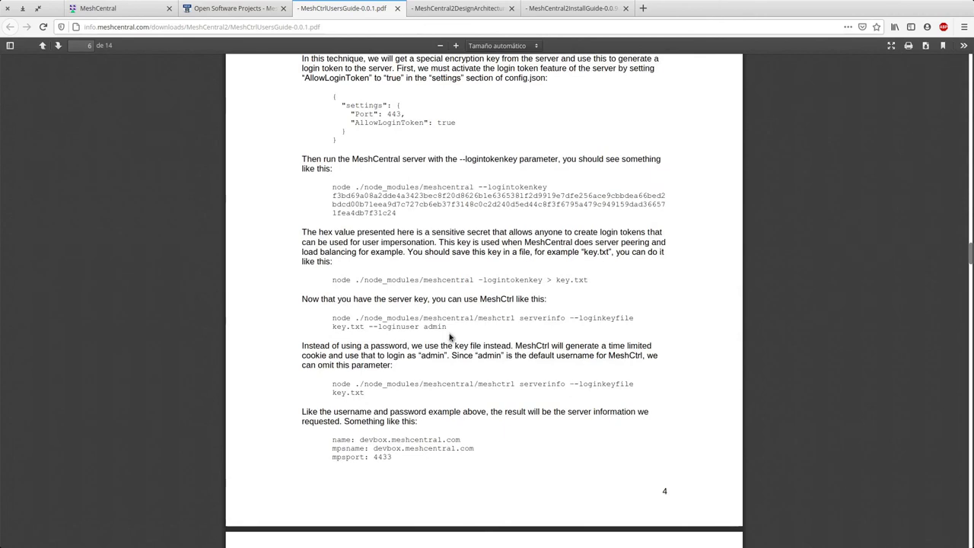
scroll(450, 337, up, 20)
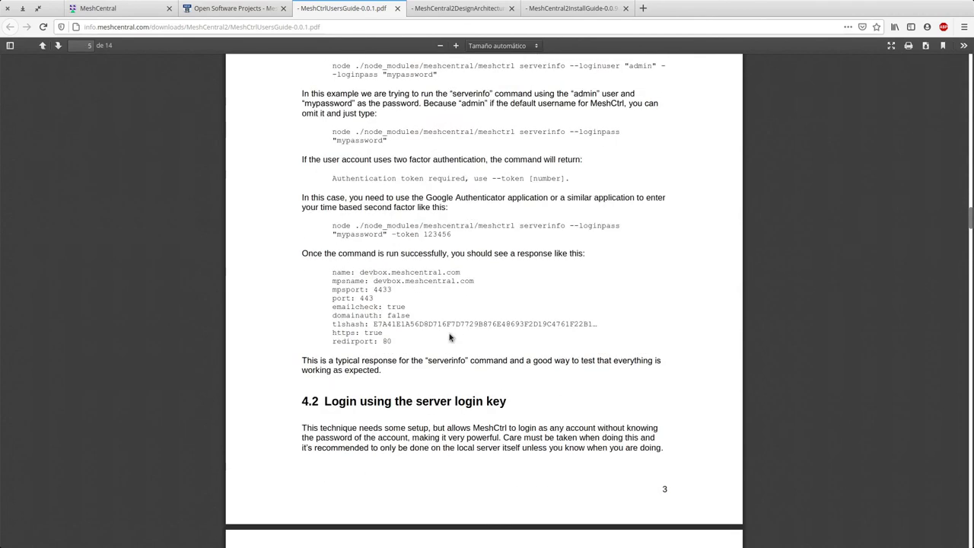
scroll(450, 337, up, 3)
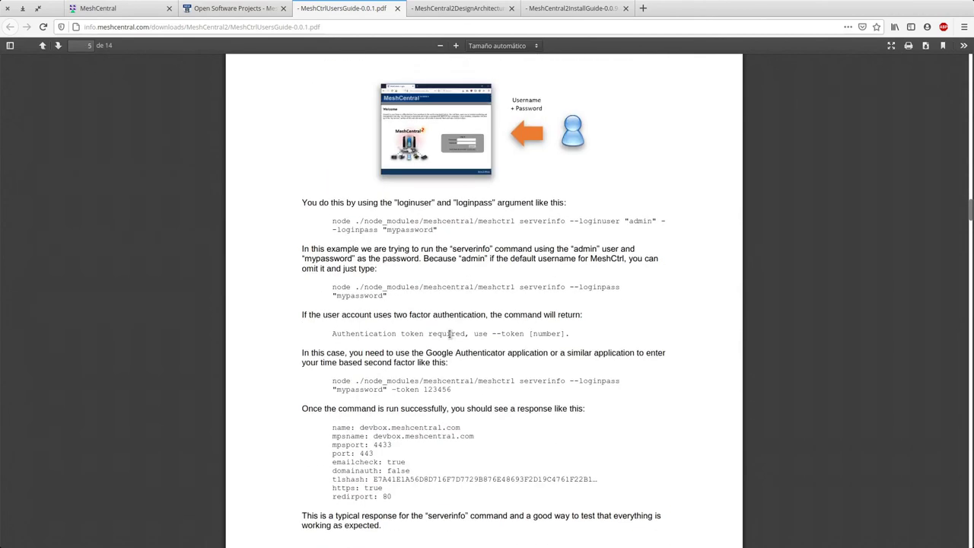
scroll(450, 333, up, 2)
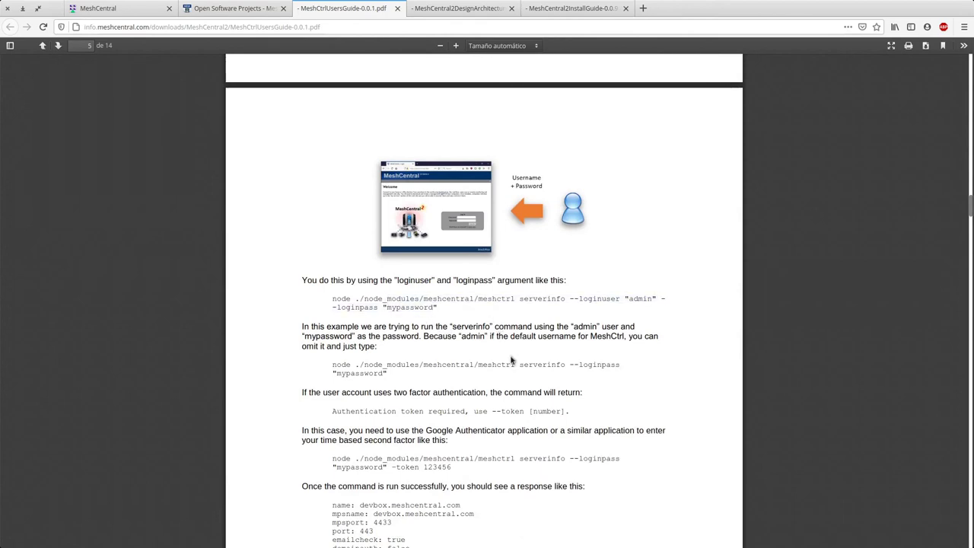
scroll(523, 362, down, 2)
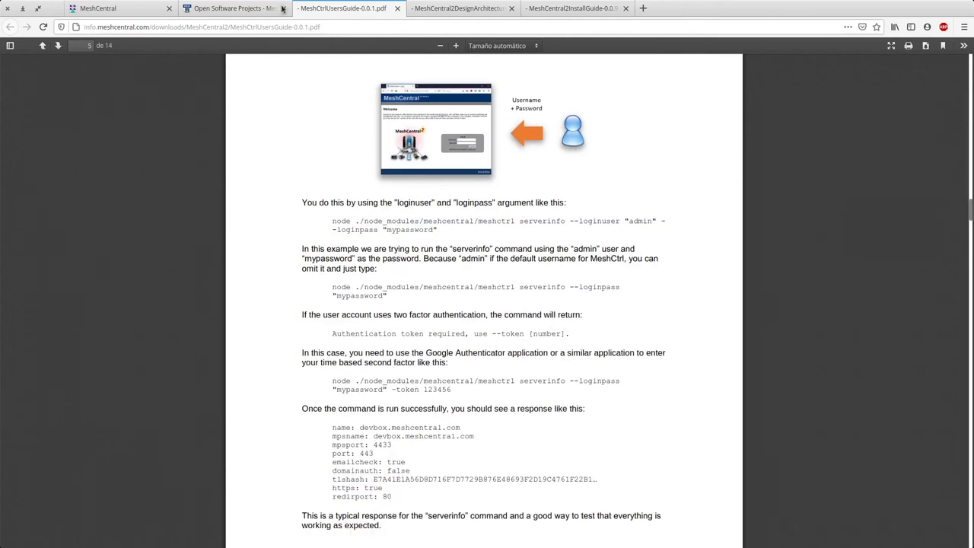
click(251, 9)
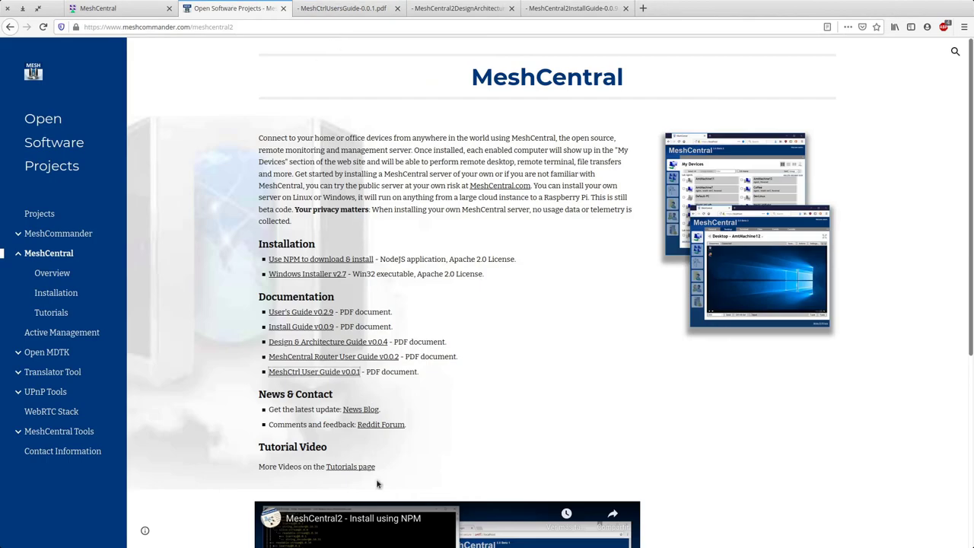
Step: Return to the first MeshCentral tab, showing the empty 'Mis dispositivos' page
click(144, 6)
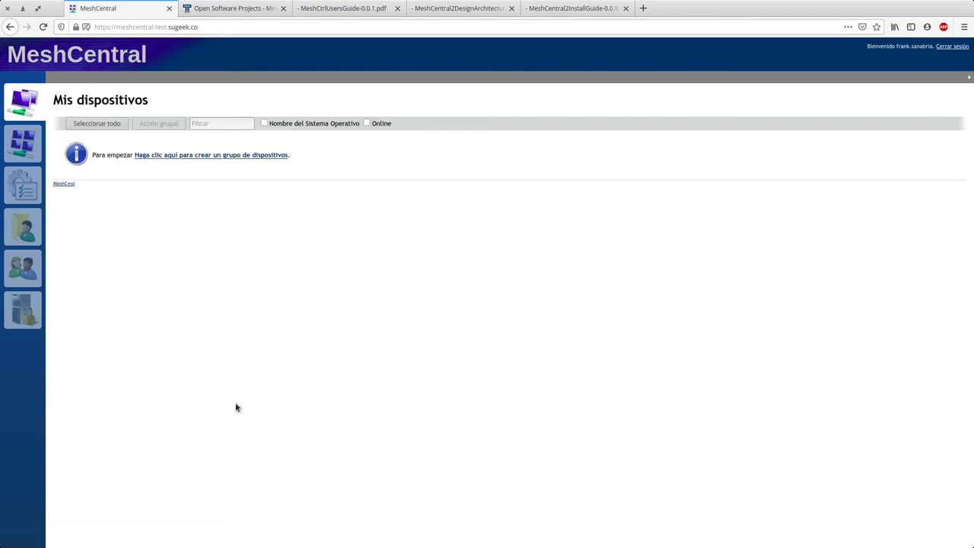
mouse_move(970, 79)
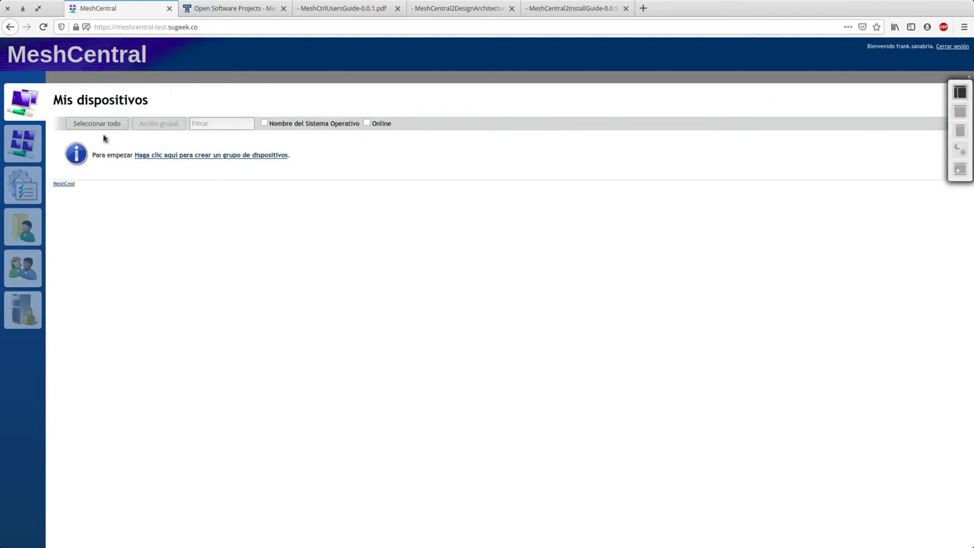
click(961, 112)
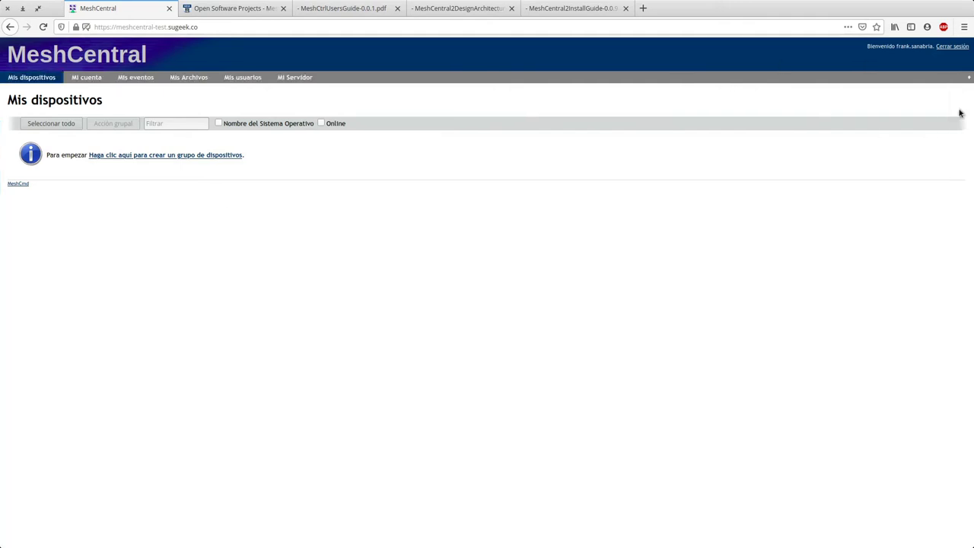
click(969, 78)
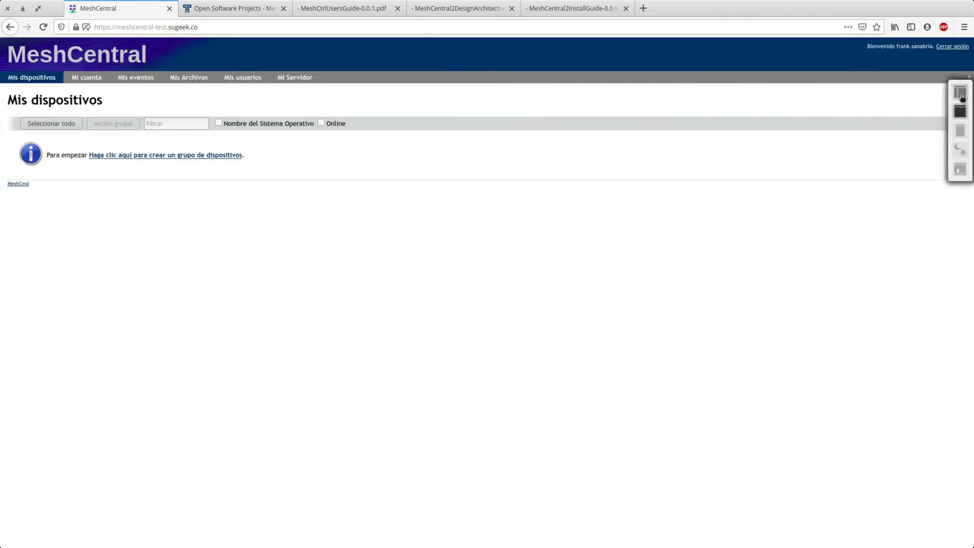
click(961, 96)
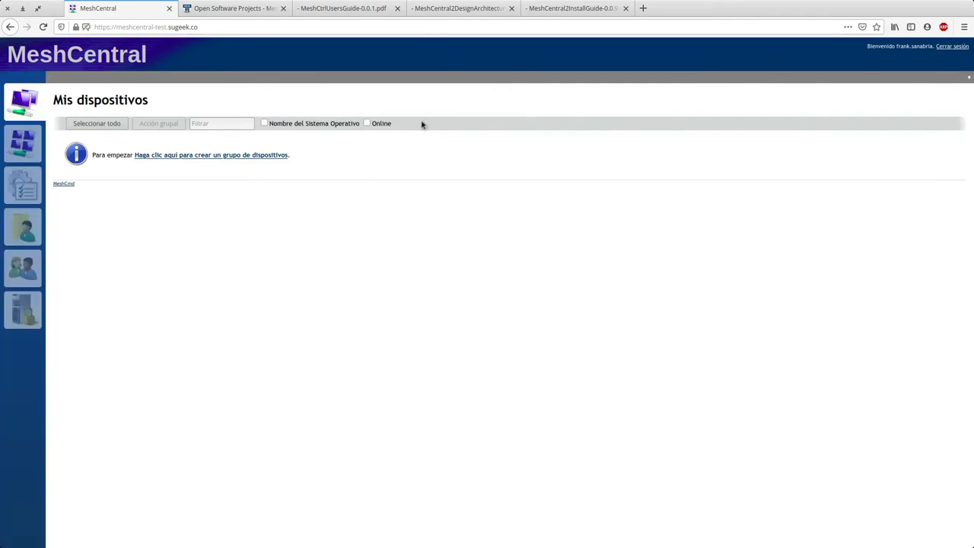
click(969, 77)
click(960, 113)
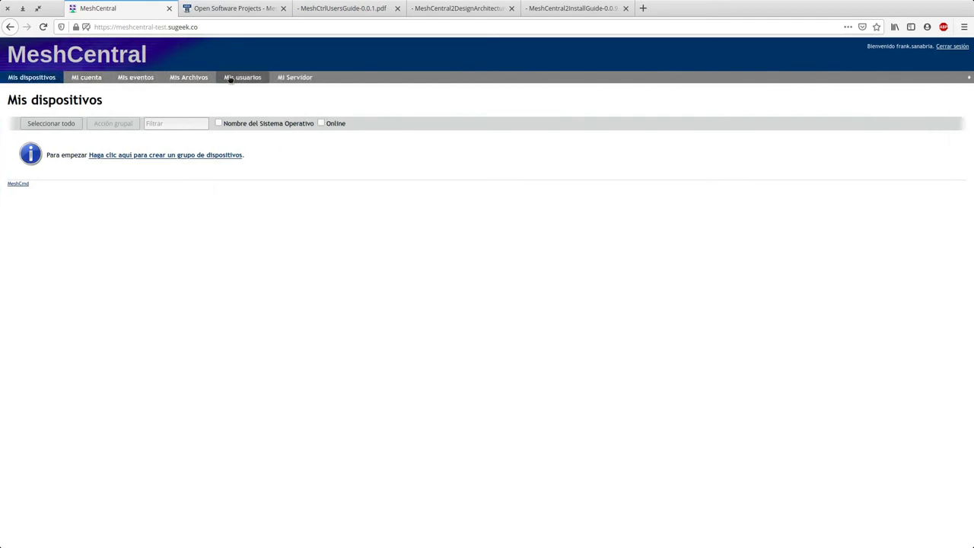
click(229, 77)
click(190, 77)
click(156, 77)
click(79, 79)
click(38, 79)
click(969, 77)
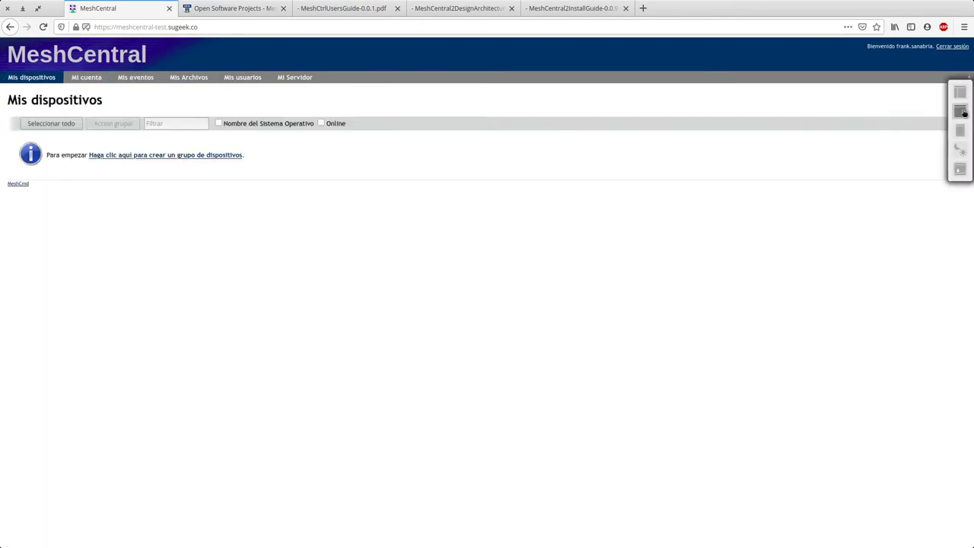
click(960, 110)
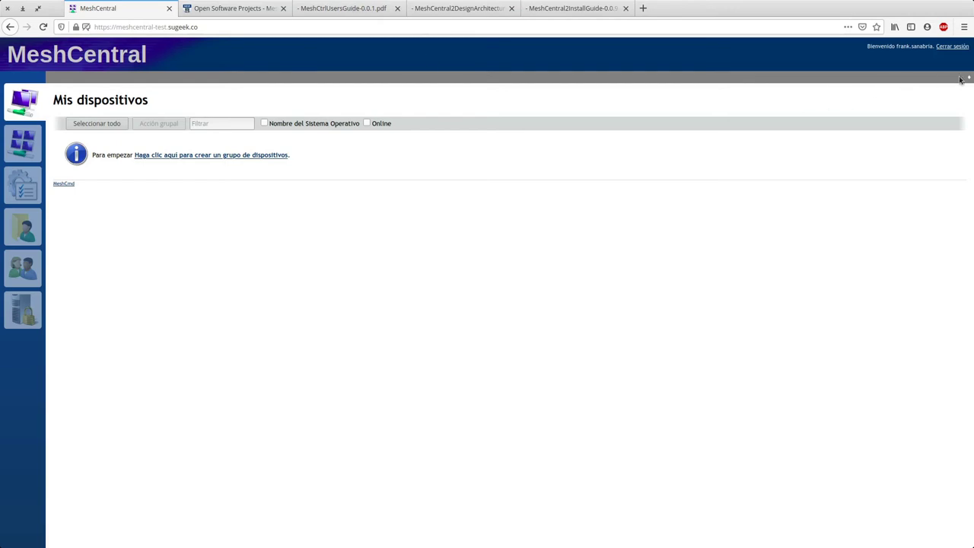
mouse_move(970, 78)
click(962, 149)
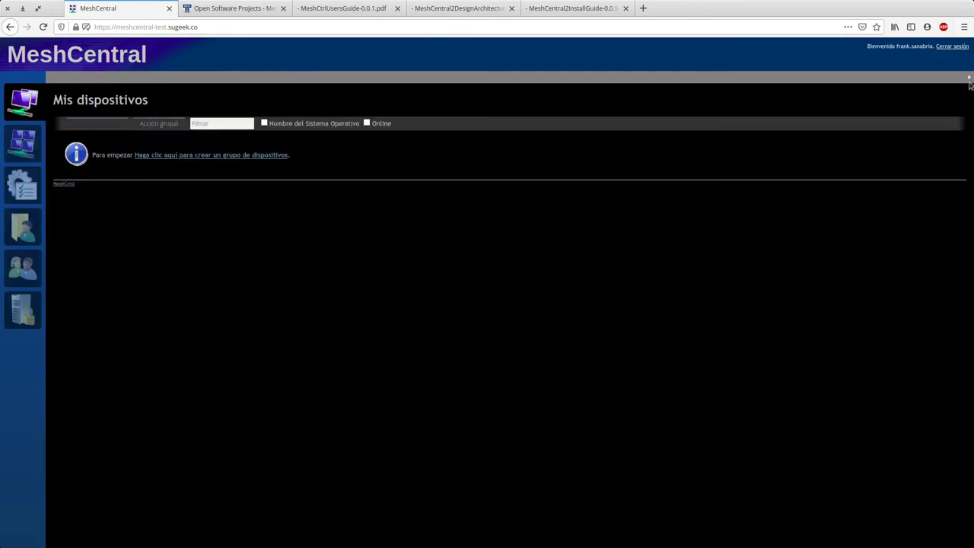
mouse_move(970, 78)
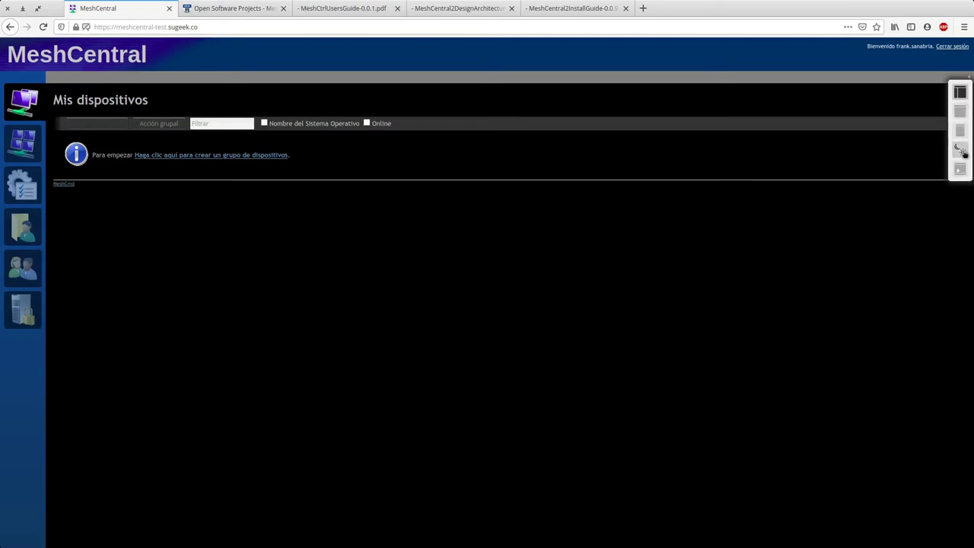
click(961, 149)
mouse_move(969, 78)
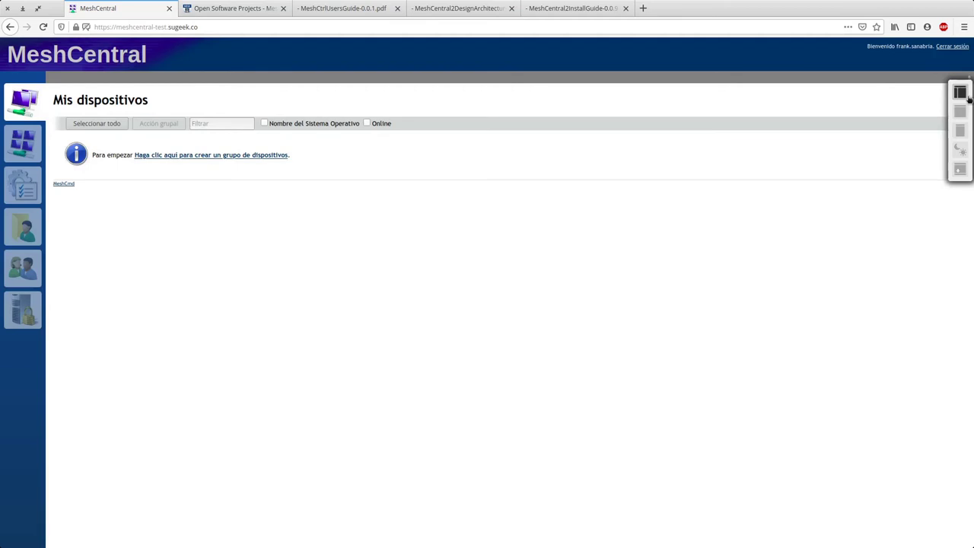
click(960, 131)
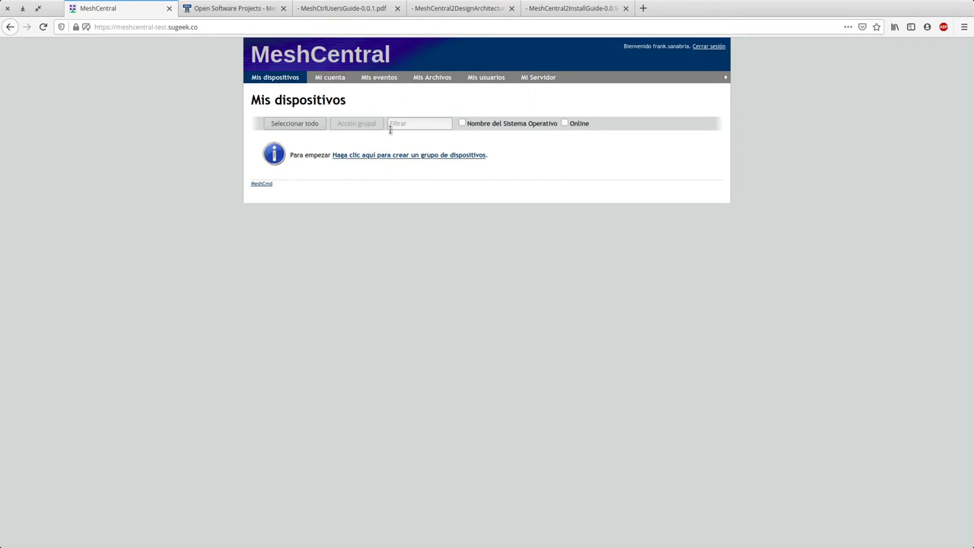
click(726, 79)
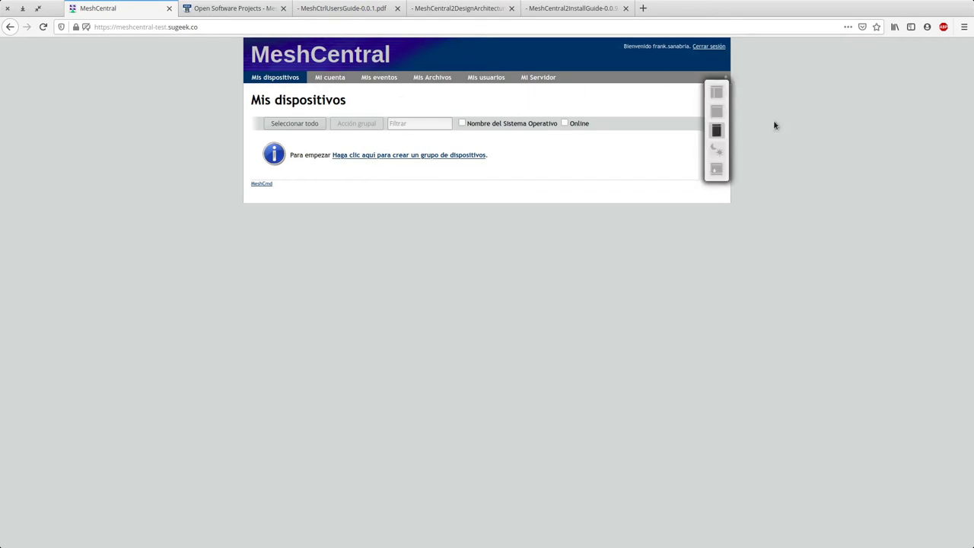
click(717, 92)
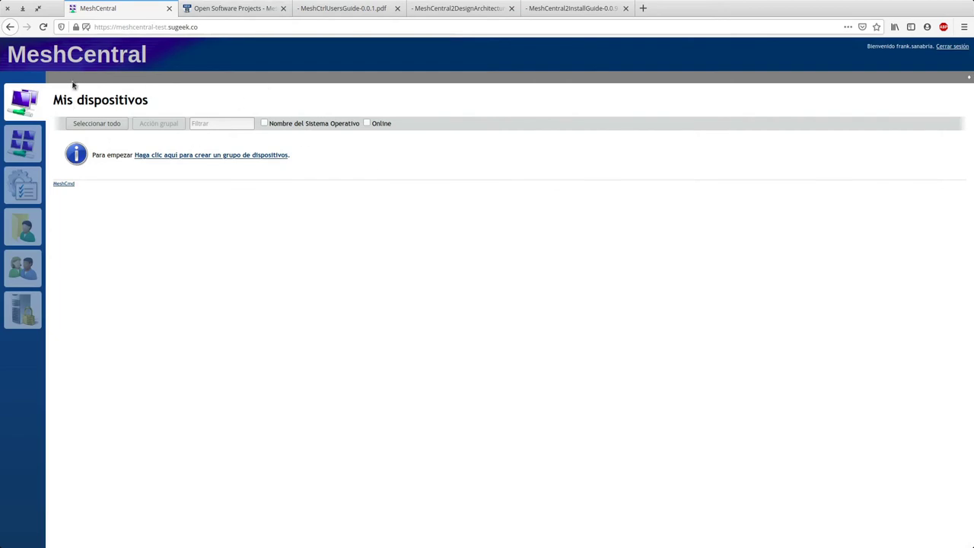
drag(59, 92, 155, 99)
click(170, 243)
Step: On 'Mi cuenta', start and cancel authenticator setup, then view and close the security keys list
click(25, 146)
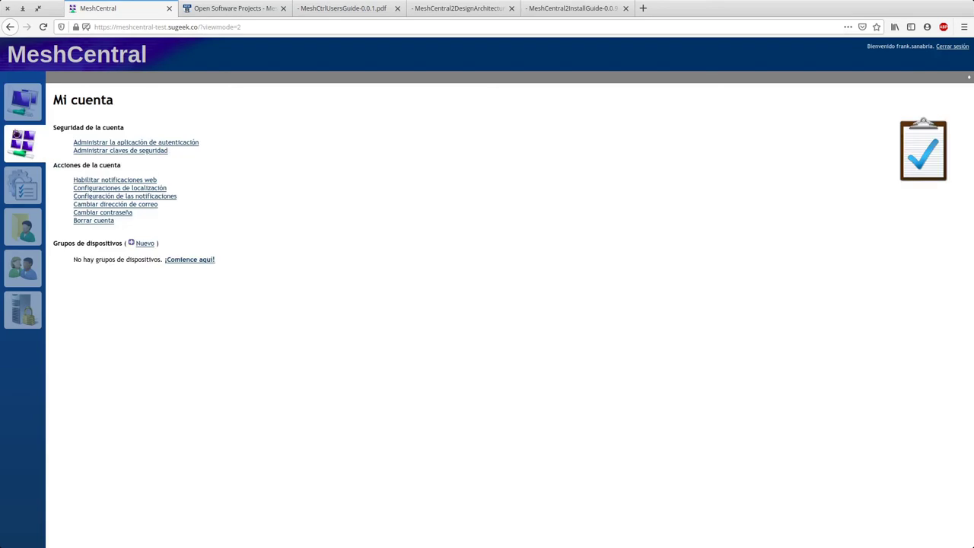
click(118, 143)
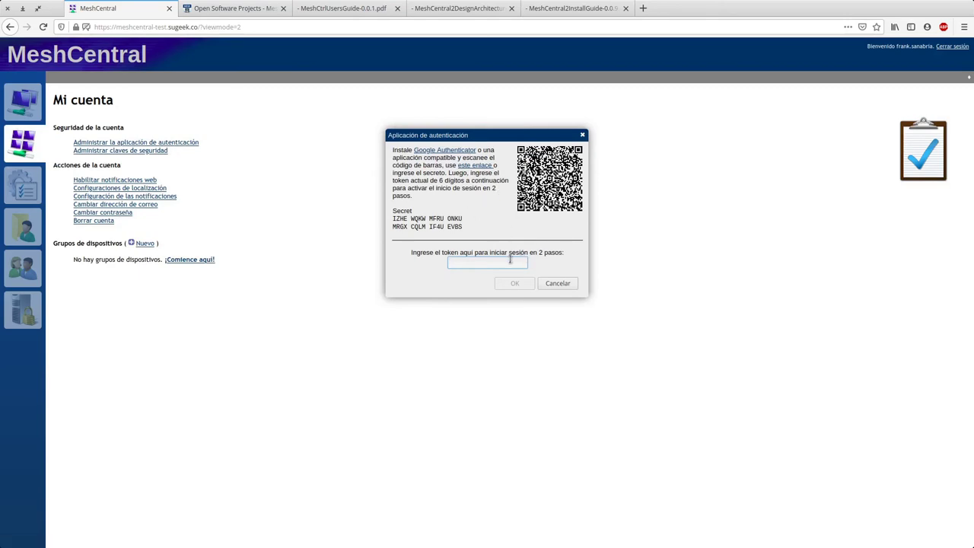
click(562, 283)
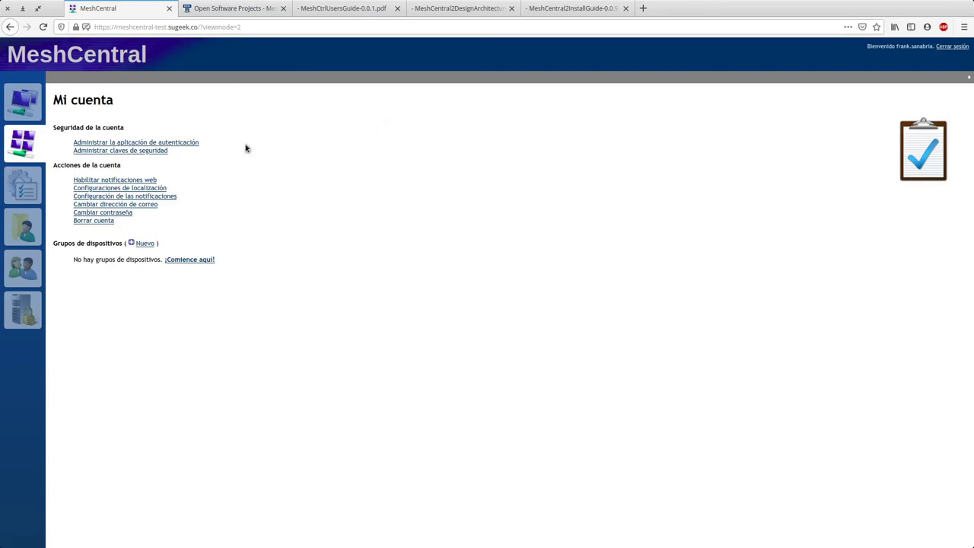
click(102, 151)
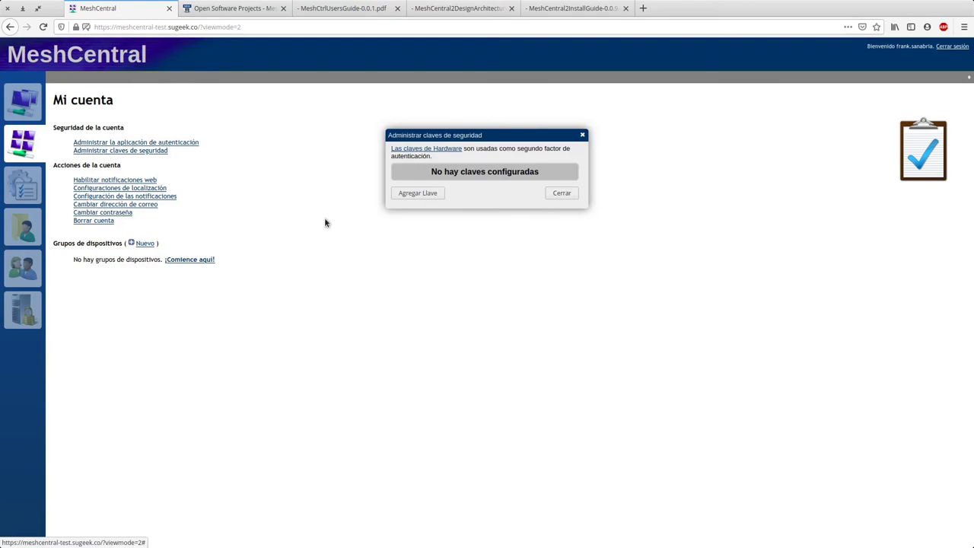
click(556, 195)
Step: Cancel authenticator setup again, close 'Administrar claves de seguridad', and show the site permission details
click(169, 142)
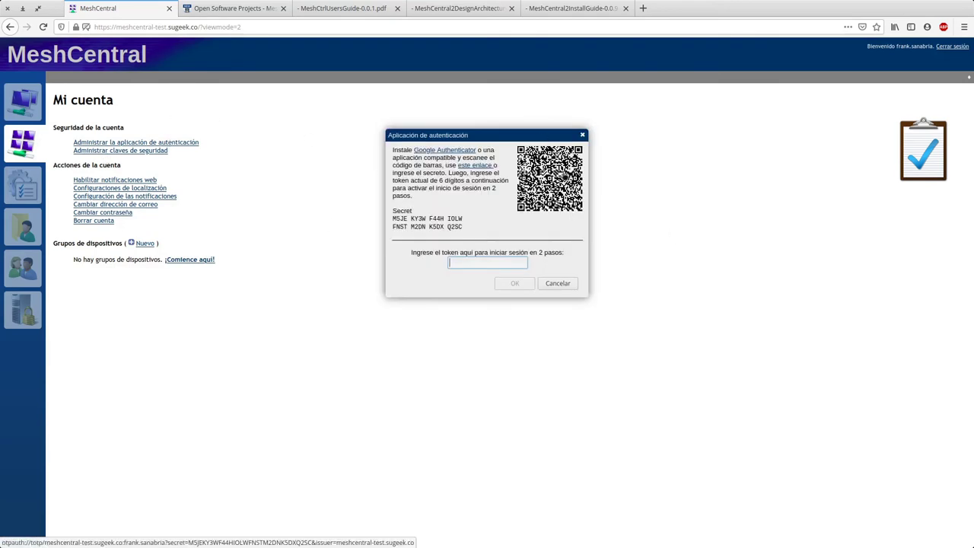
click(558, 283)
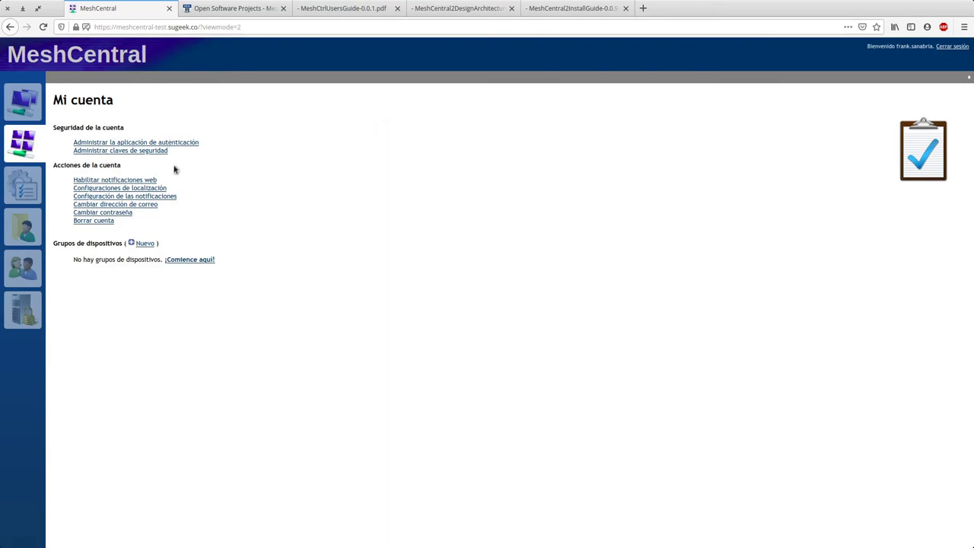
click(157, 152)
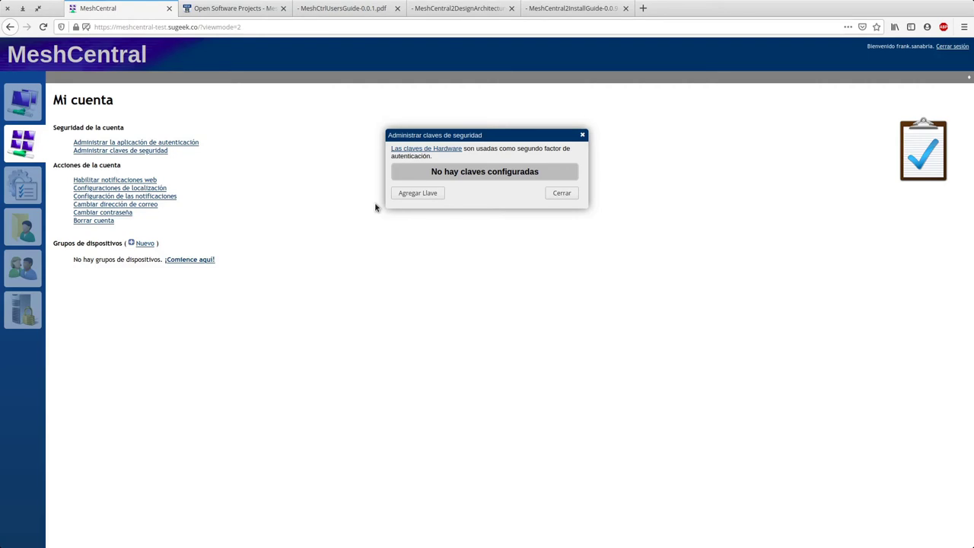
click(563, 194)
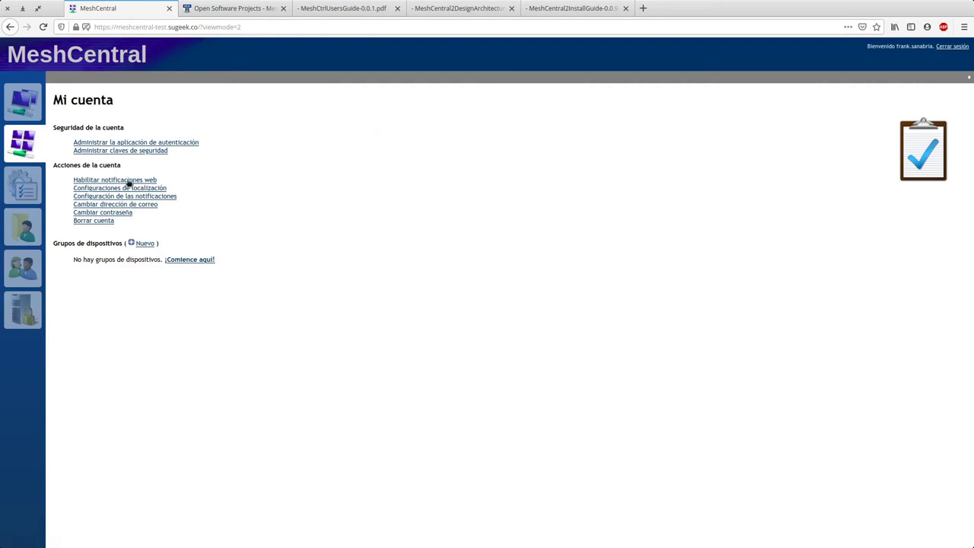
click(80, 26)
Step: Clear the site's blocked notifications permission and request web notifications again
click(240, 105)
click(153, 187)
click(122, 179)
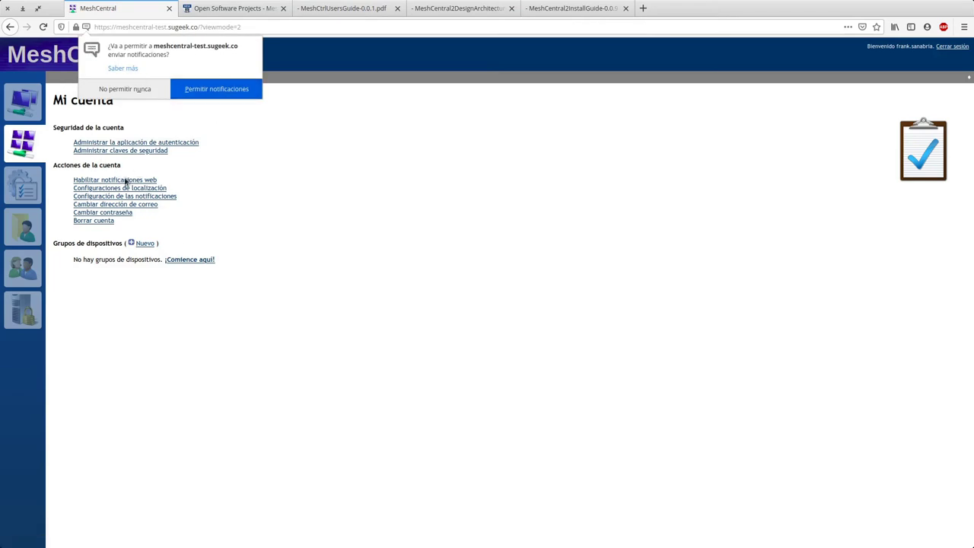
click(145, 91)
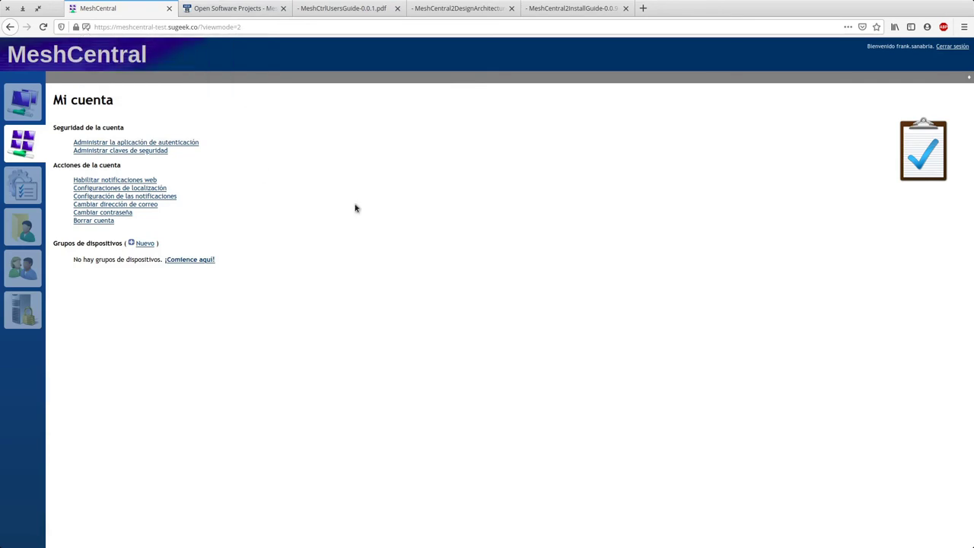
Step: Set the localization to Idioma Español and Fecha & Hora Español (Colombia), and confirm
click(149, 189)
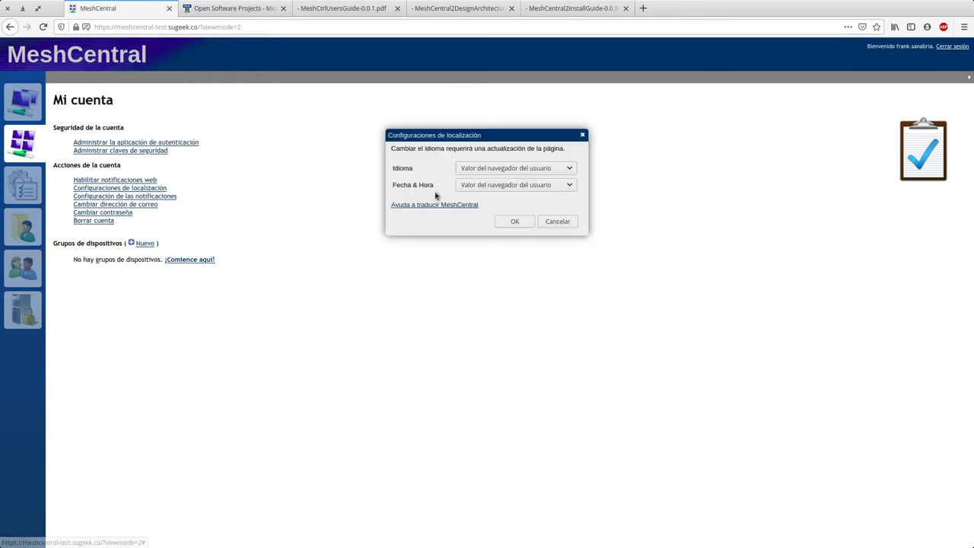
click(483, 170)
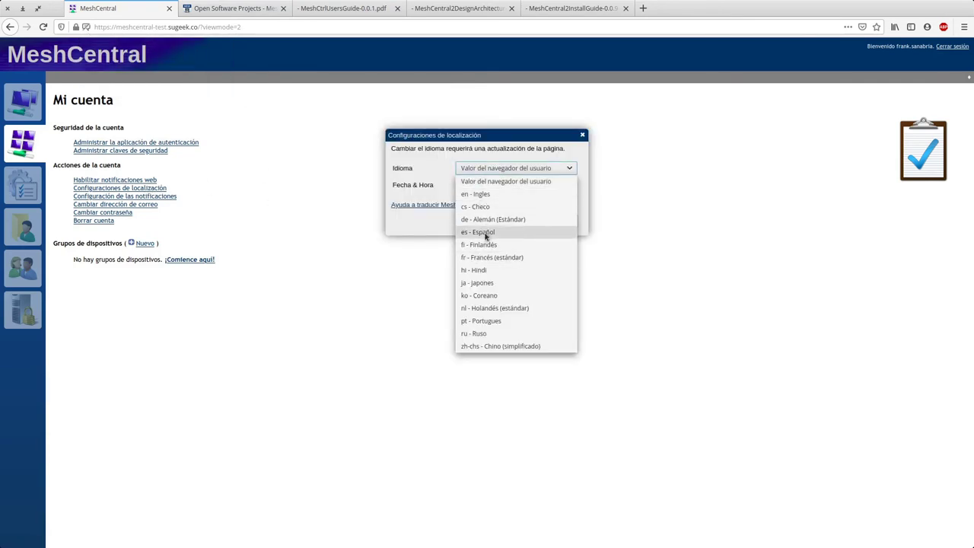
click(484, 233)
click(496, 184)
scroll(494, 329, down, 20)
scroll(501, 363, down, 20)
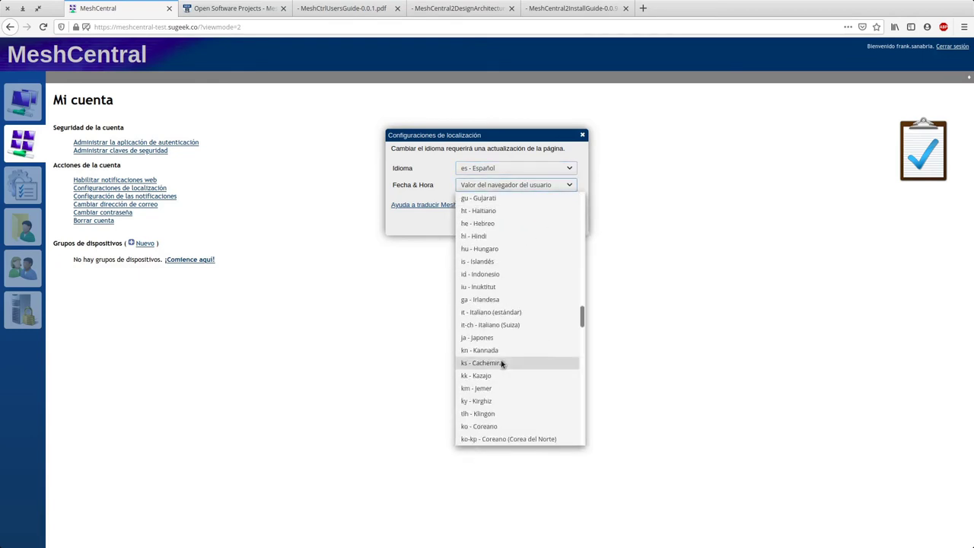
scroll(500, 364, down, 9)
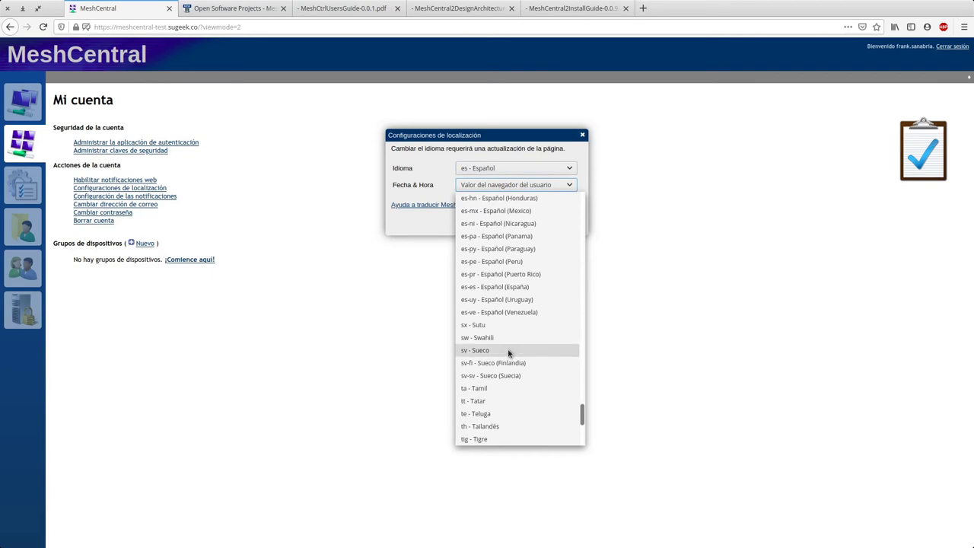
scroll(525, 346, up, 2)
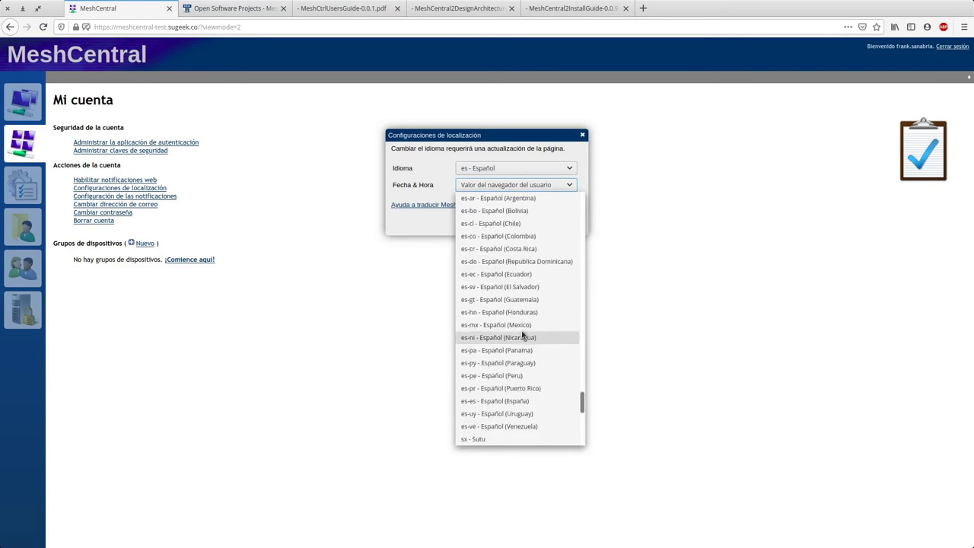
click(517, 242)
click(515, 221)
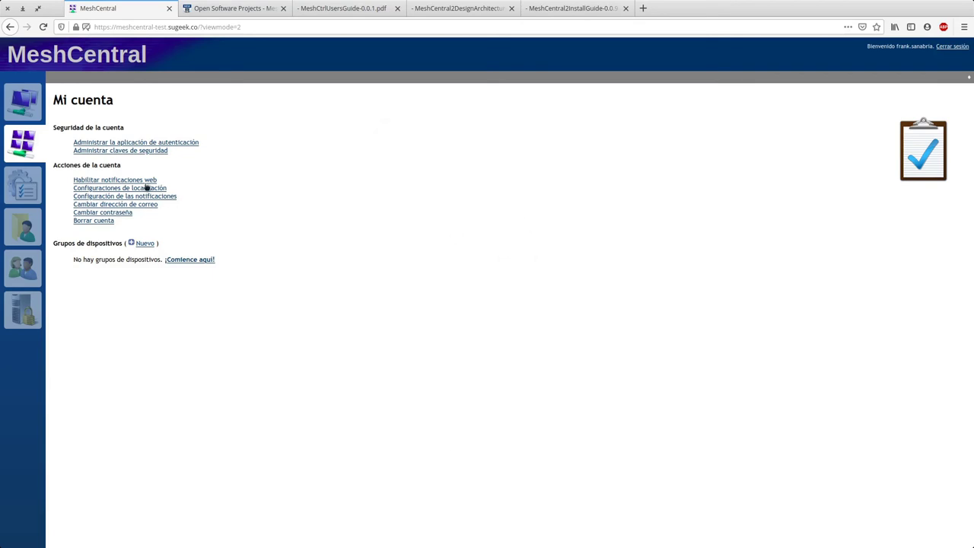
Step: From the localization settings, open the 'Ayuda a traducir MeshCentral' translator page and scroll it
click(120, 189)
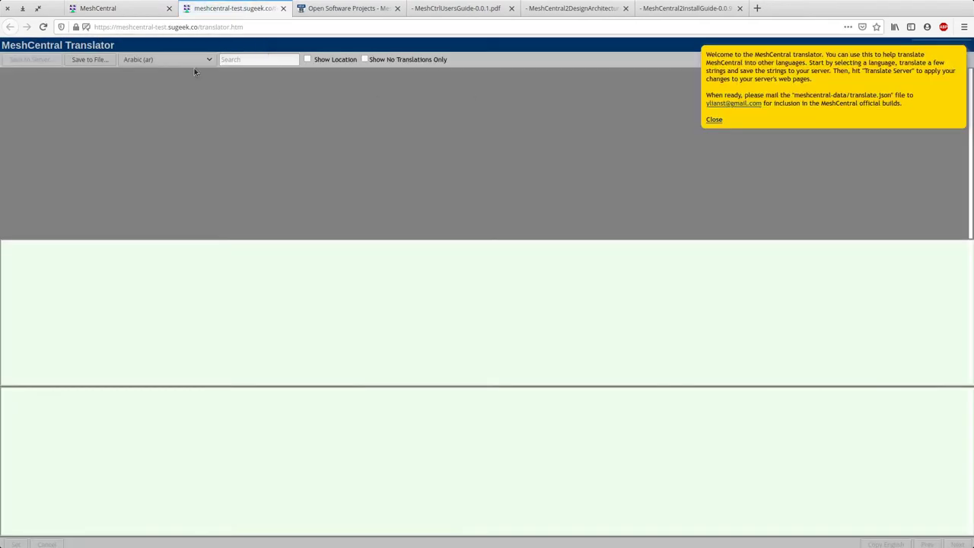
click(168, 27)
click(165, 340)
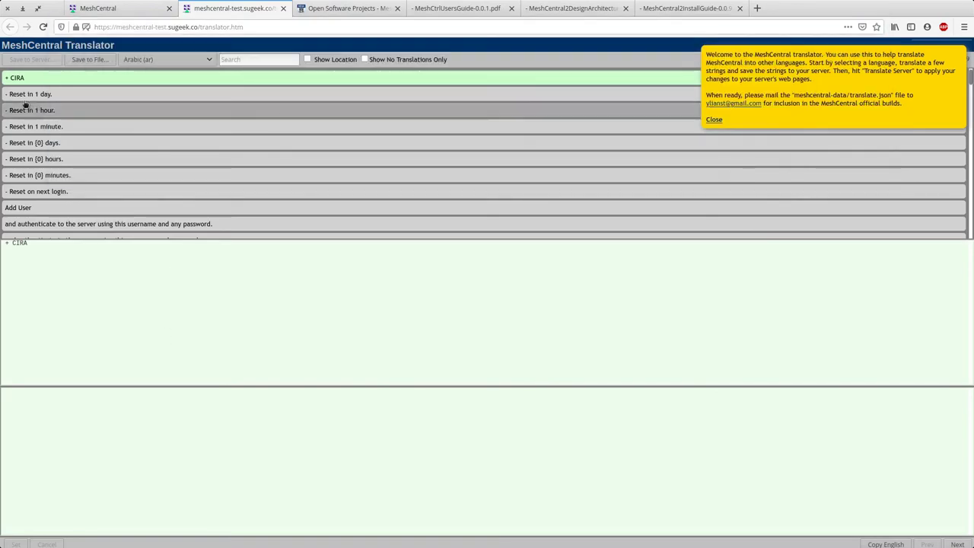
scroll(58, 234, down, 1)
scroll(59, 235, down, 10)
scroll(112, 143, down, 10)
scroll(112, 143, down, 5)
Step: Load the Spanish (es) translations in the translator's language list
click(145, 59)
click(217, 36)
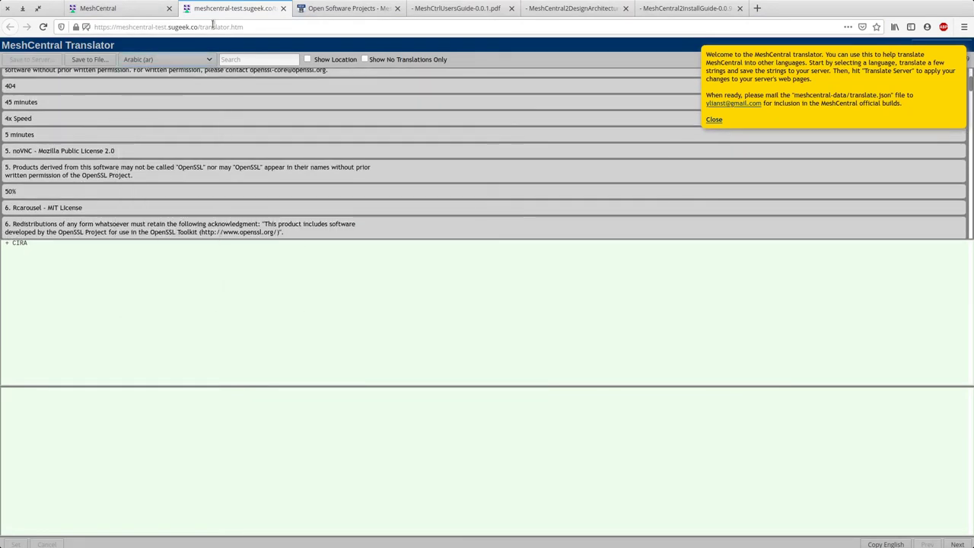
click(148, 71)
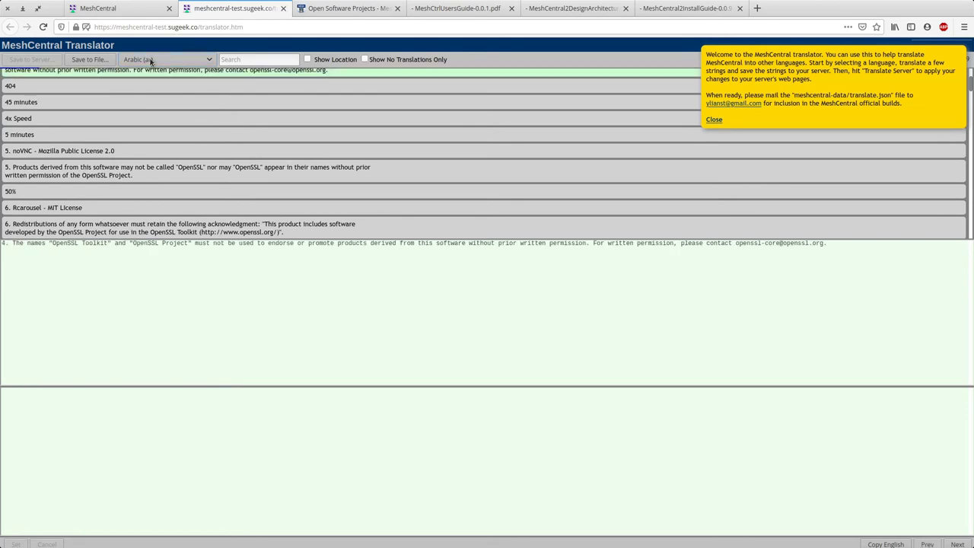
click(150, 61)
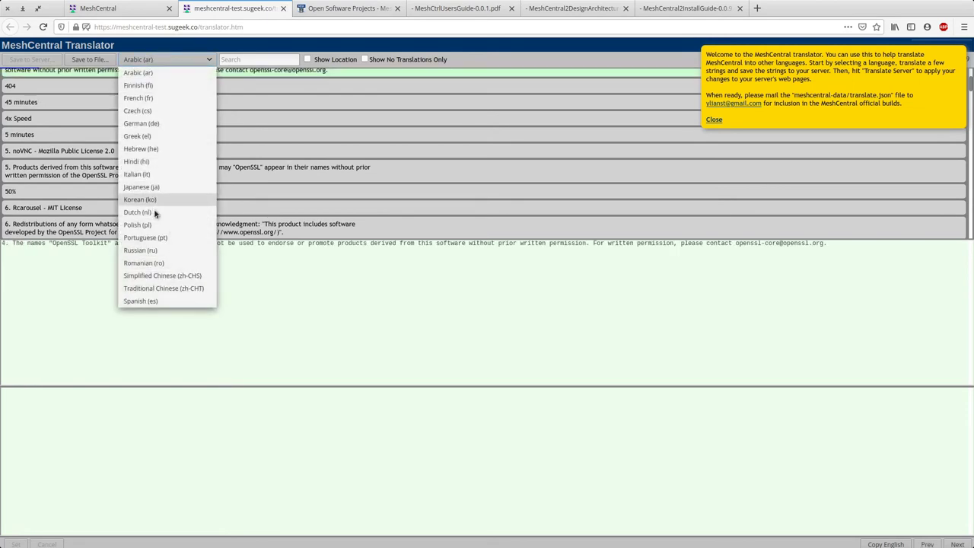
click(149, 300)
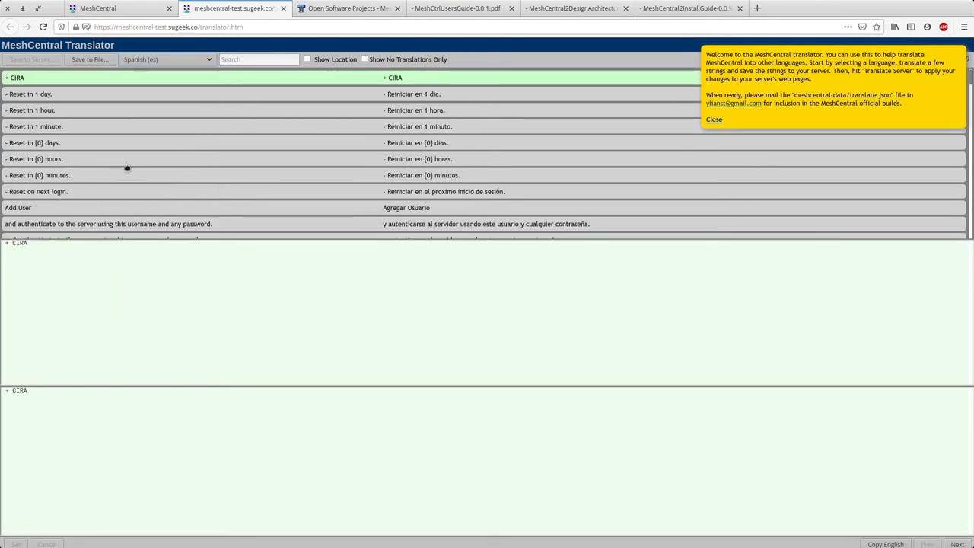
Step: Enable Show No Translations Only and scroll through the untranslated Spanish strings
scroll(155, 152, down, 3)
scroll(157, 187, up, 3)
click(364, 59)
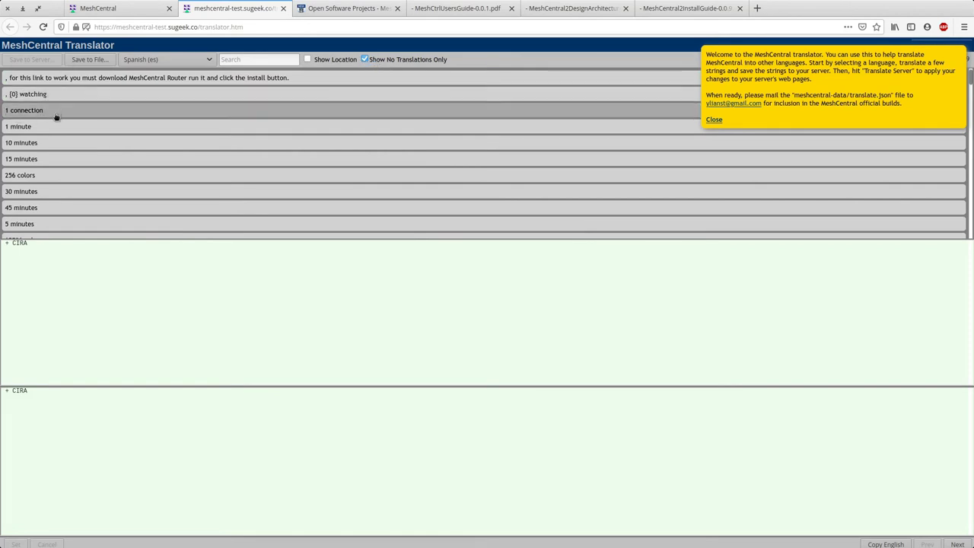
scroll(131, 183, down, 3)
scroll(132, 183, down, 15)
scroll(322, 114, up, 15)
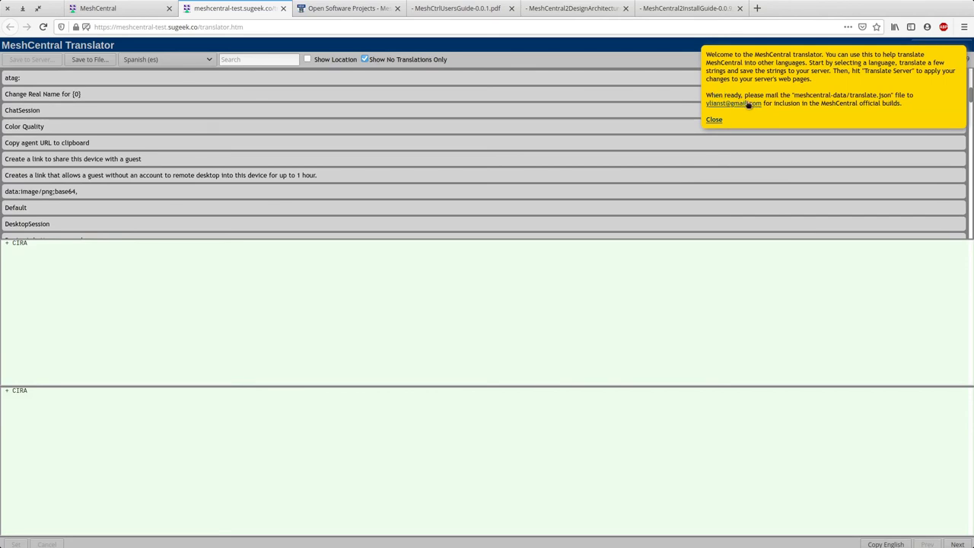
scroll(126, 132, up, 3)
scroll(126, 132, up, 5)
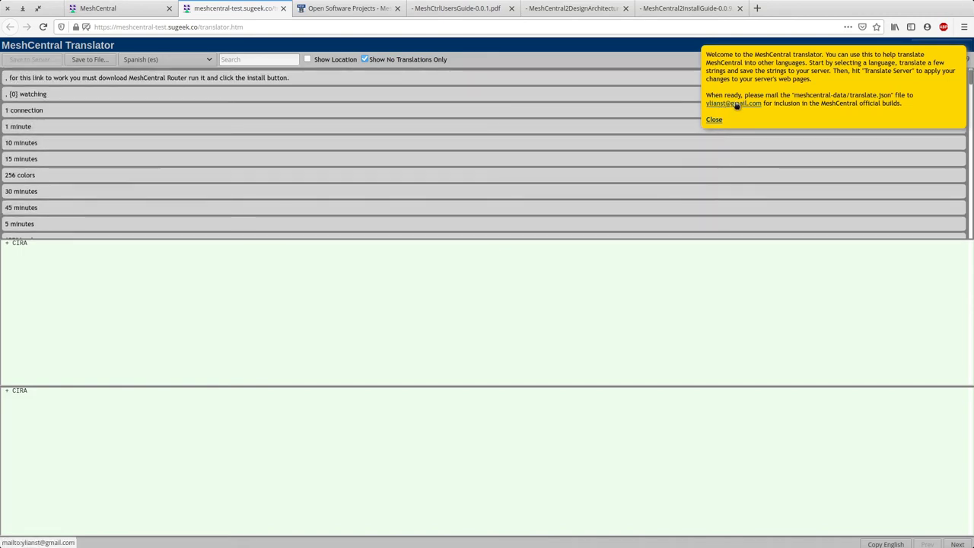
scroll(195, 182, down, 5)
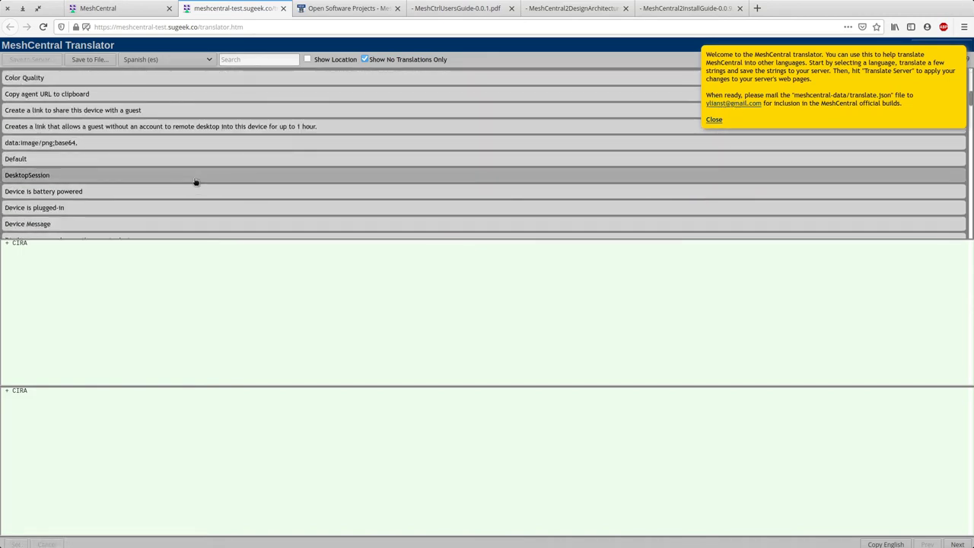
scroll(196, 183, down, 15)
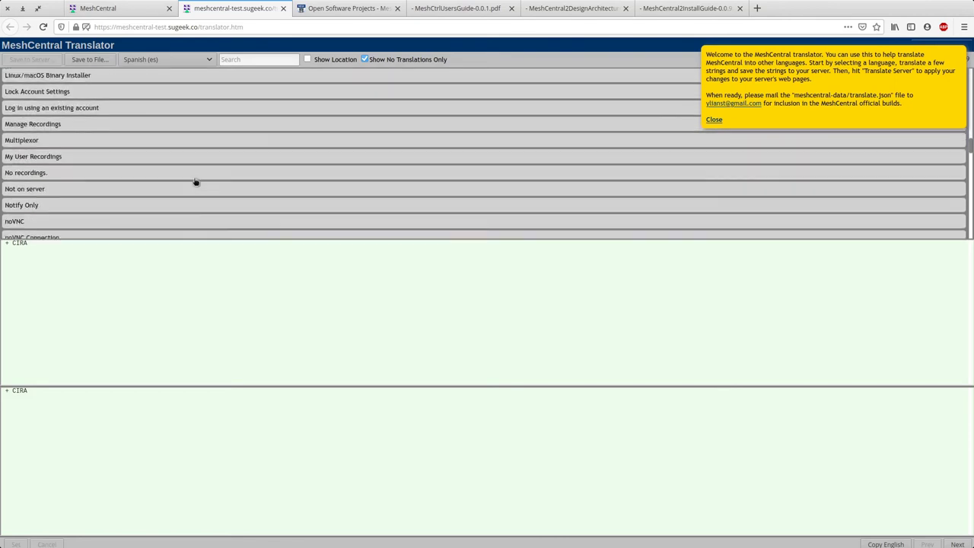
scroll(196, 183, down, 15)
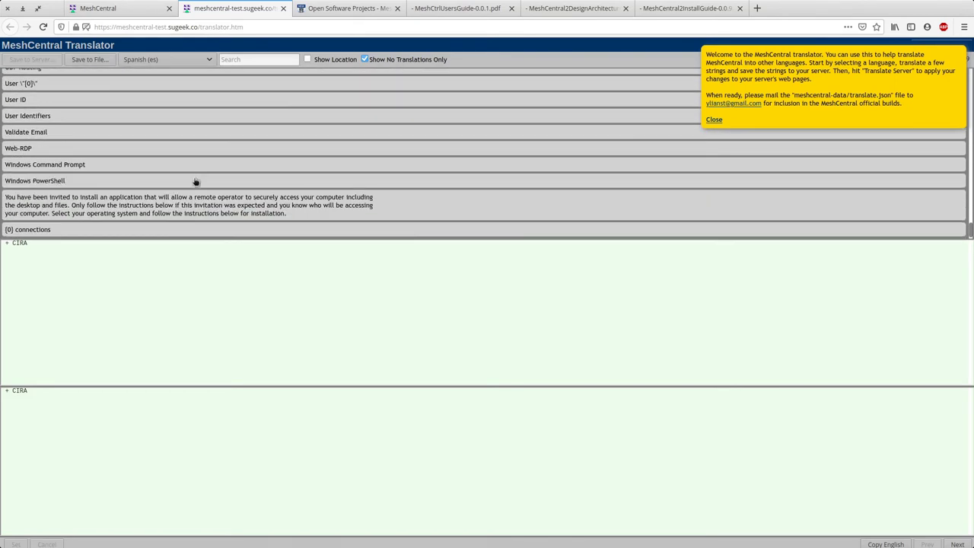
Step: Dismiss the translator welcome message, review the list again, and close the translator tab
click(714, 119)
scroll(285, 166, up, 10)
scroll(284, 166, up, 15)
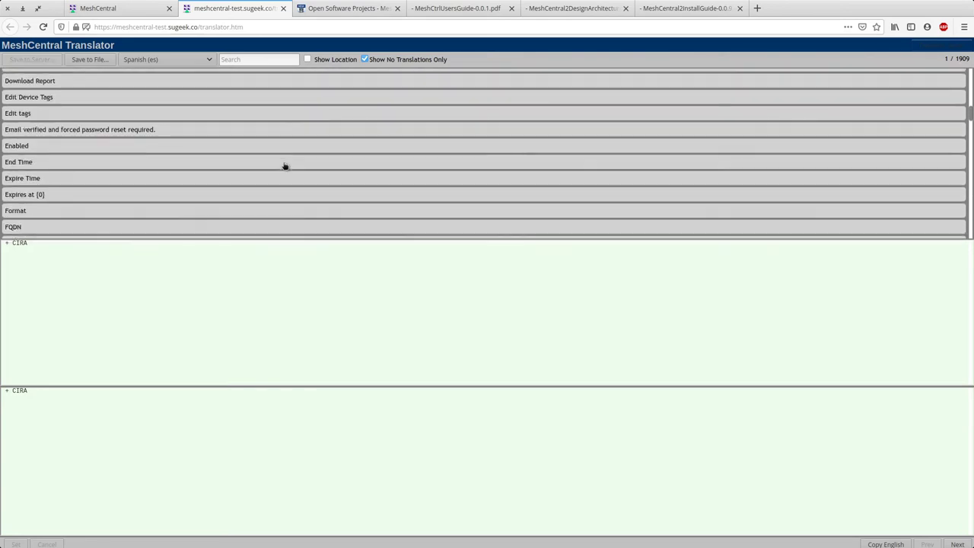
scroll(731, 146, up, 2)
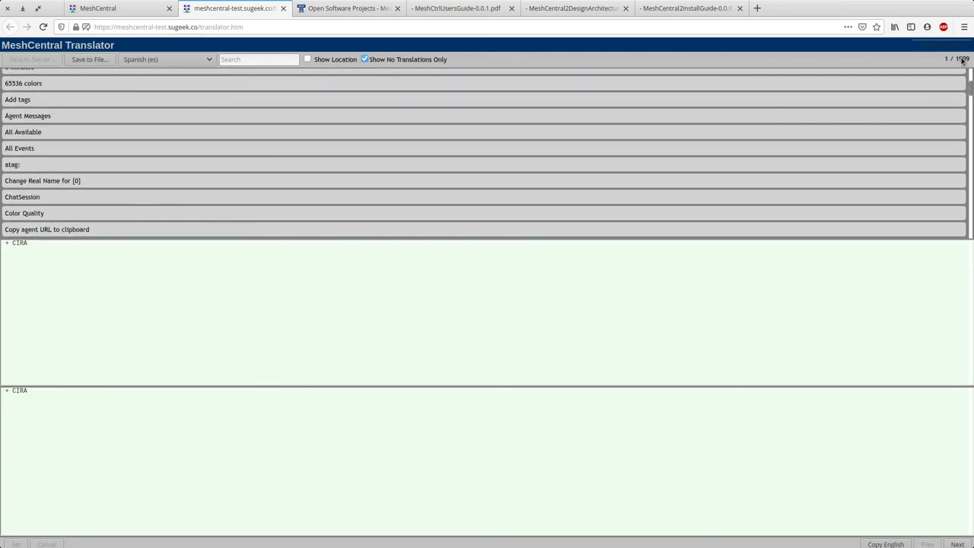
scroll(504, 158, up, 4)
scroll(372, 167, down, 4)
scroll(298, 158, down, 20)
scroll(300, 152, down, 15)
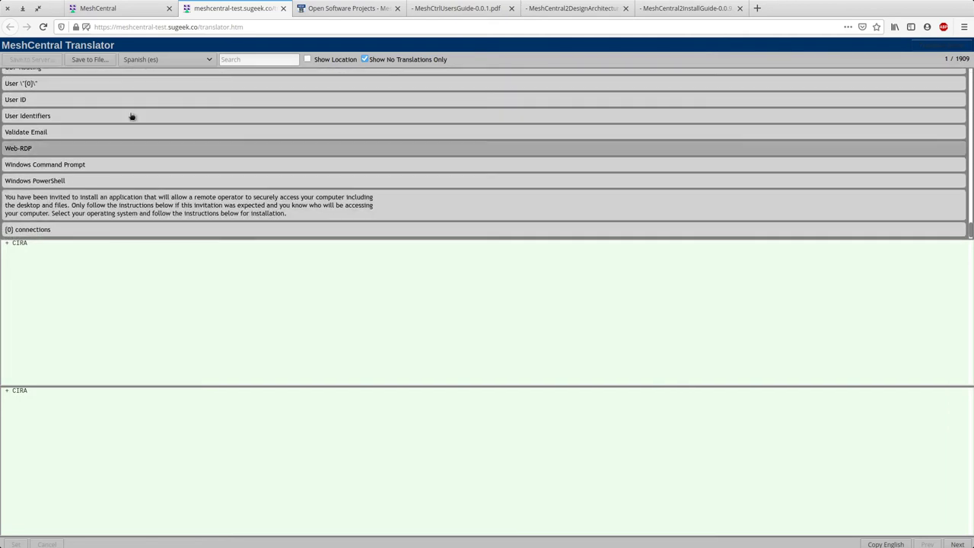
scroll(180, 193, up, 15)
scroll(177, 174, up, 5)
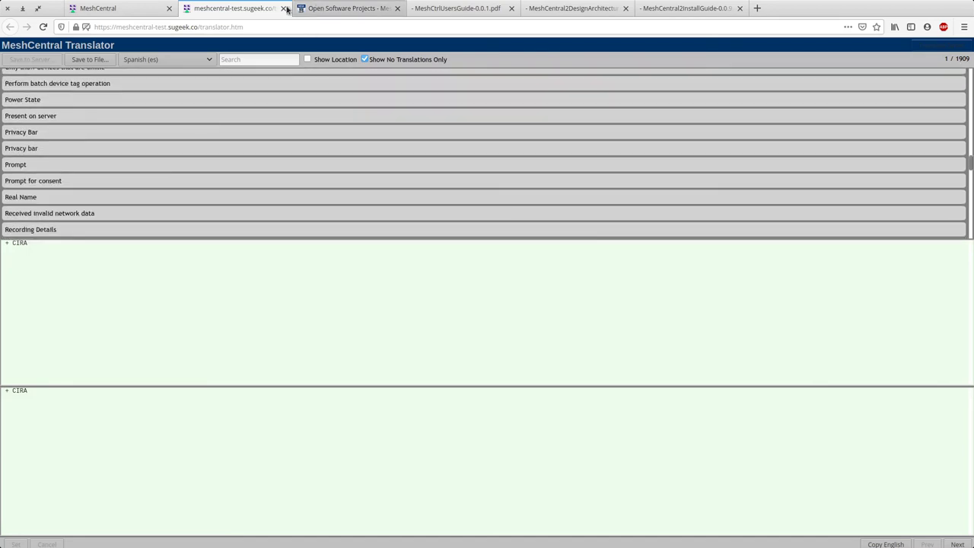
key(ctrl+w)
Step: Cancel the localization and 'Cambiar dirección de correo' dialogs and open the account's event log
click(567, 224)
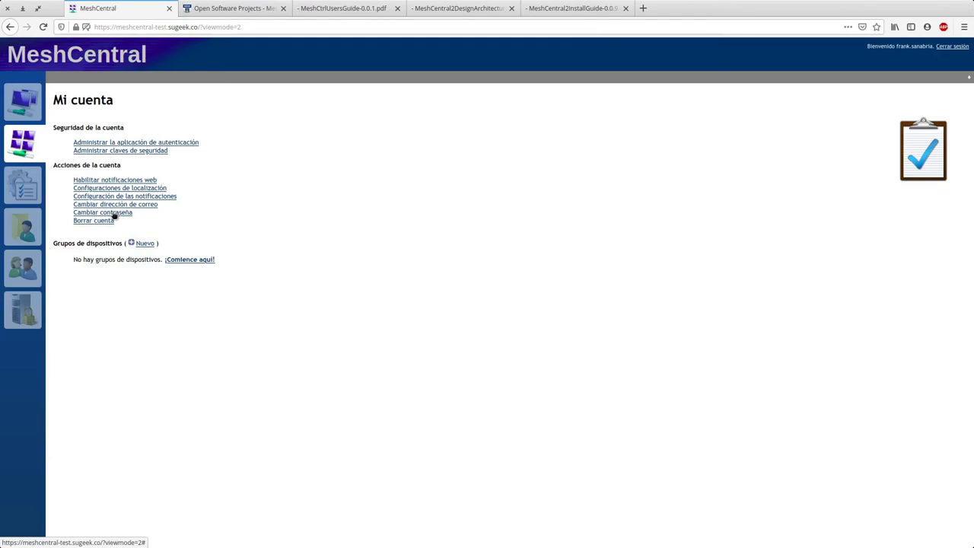
click(122, 205)
click(569, 190)
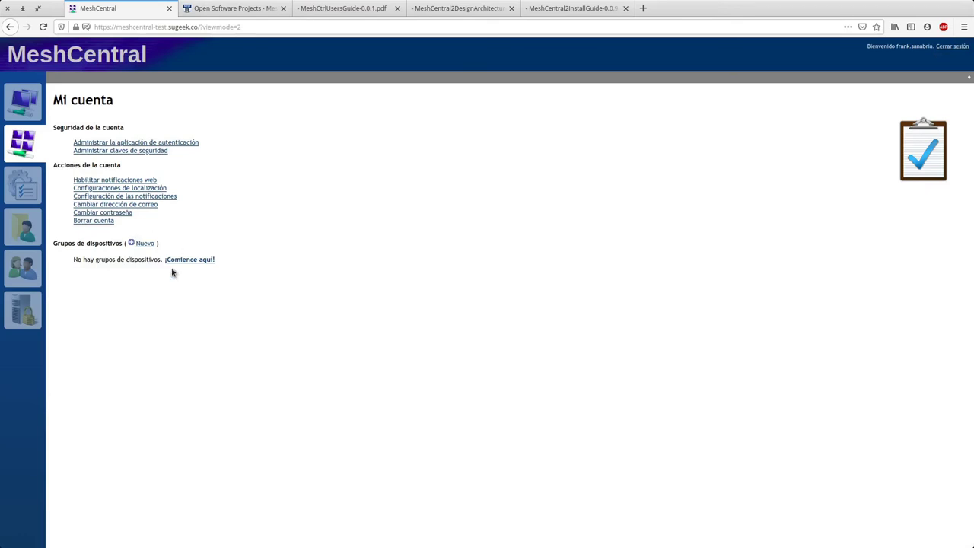
click(22, 184)
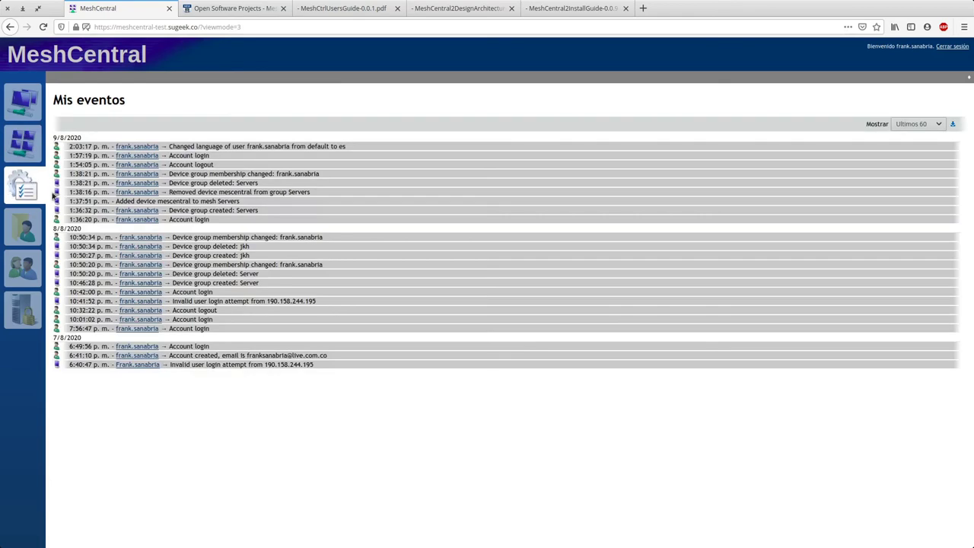
drag(313, 391, 191, 272)
Step: Switch the VM Task Manager's CPU graph to the 'Procesadores lógicos' per-processor view
click(194, 278)
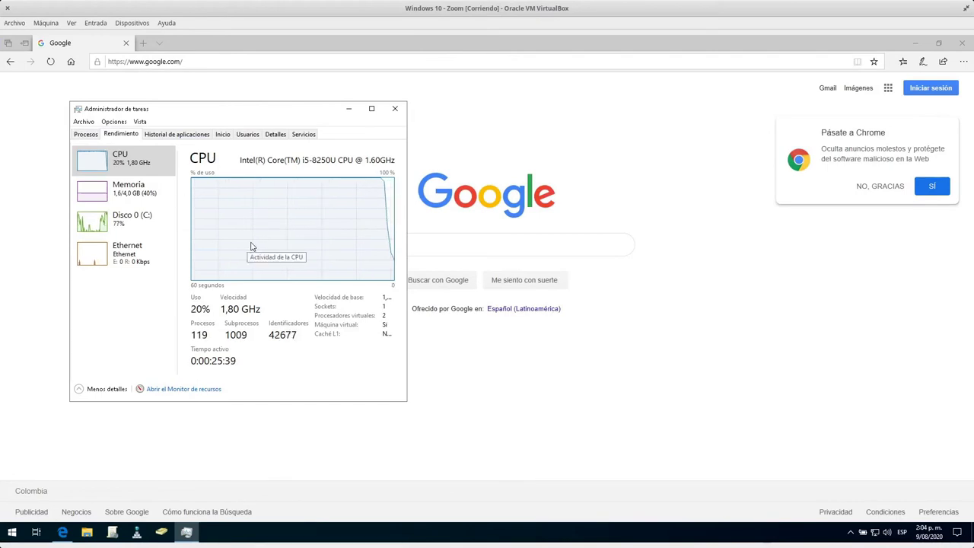
right_click(265, 210)
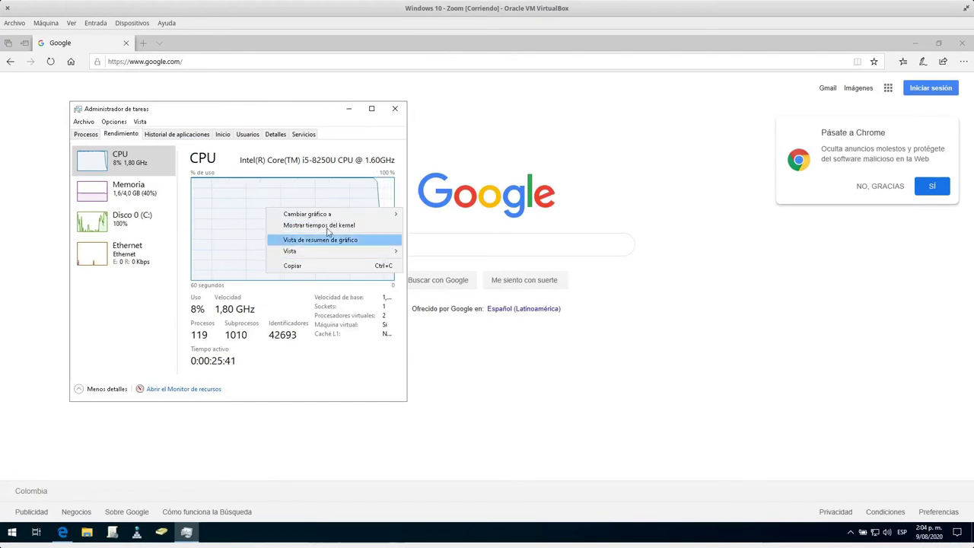
mouse_move(387, 213)
click(440, 224)
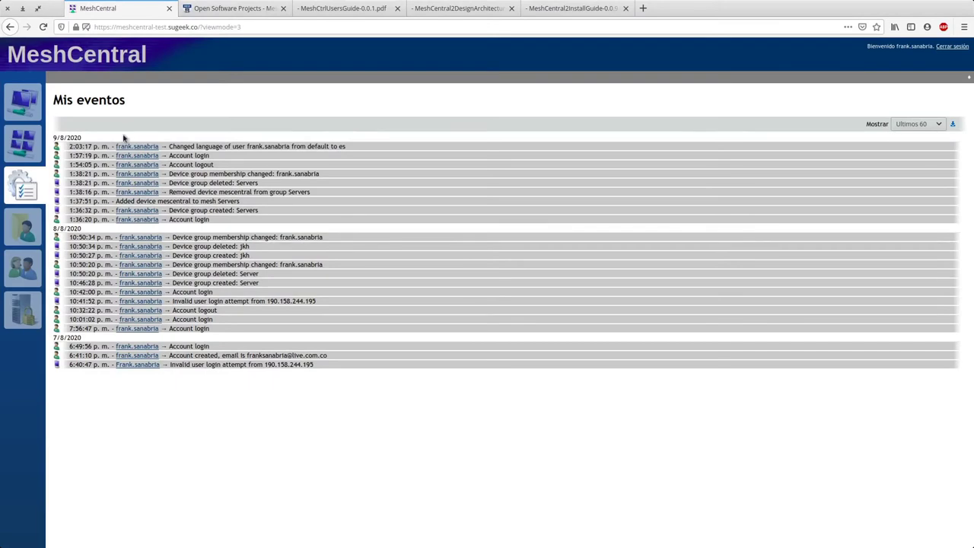
Step: Go through the files page to the users list and show its Grupos tab
click(34, 226)
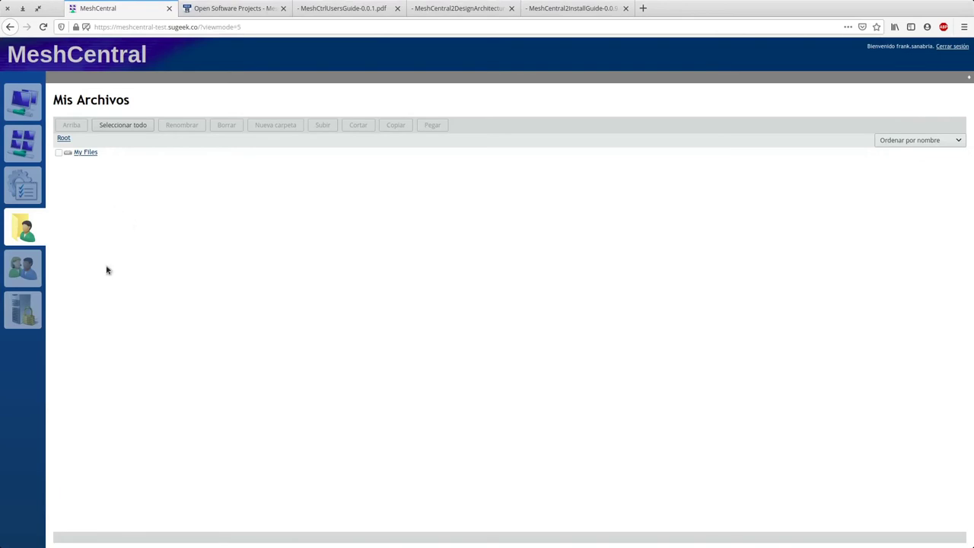
click(18, 276)
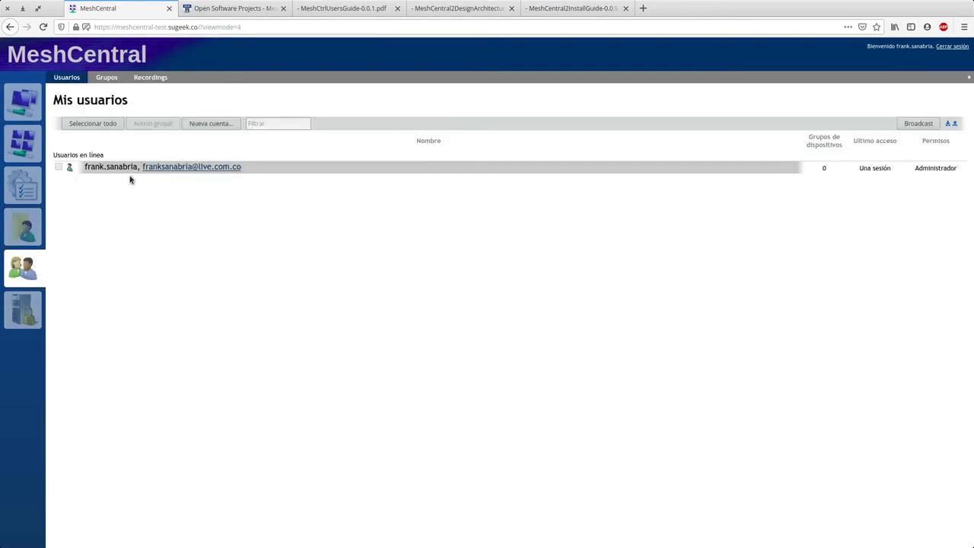
click(106, 78)
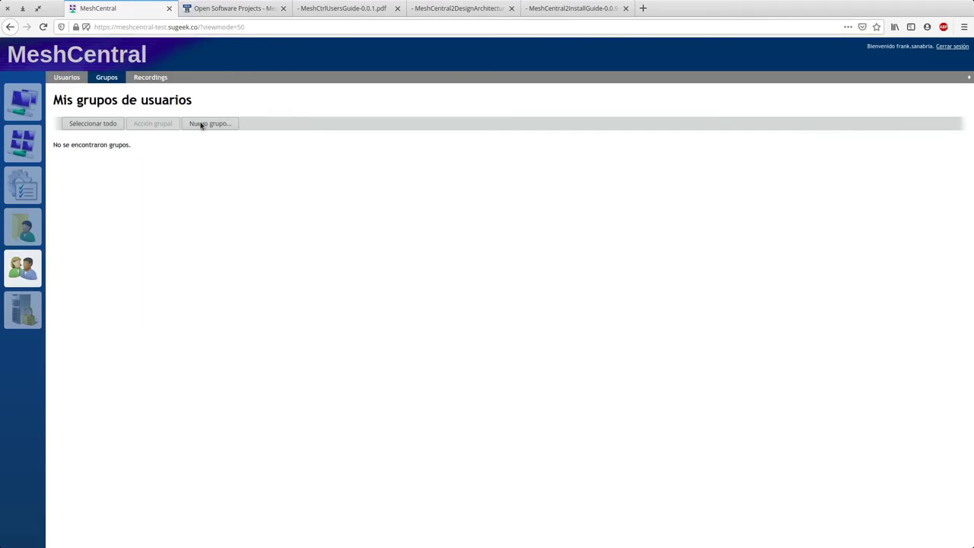
Step: Create user groups 'Soporte' and 'Cliente 1', then open the Soporte group's page
click(202, 124)
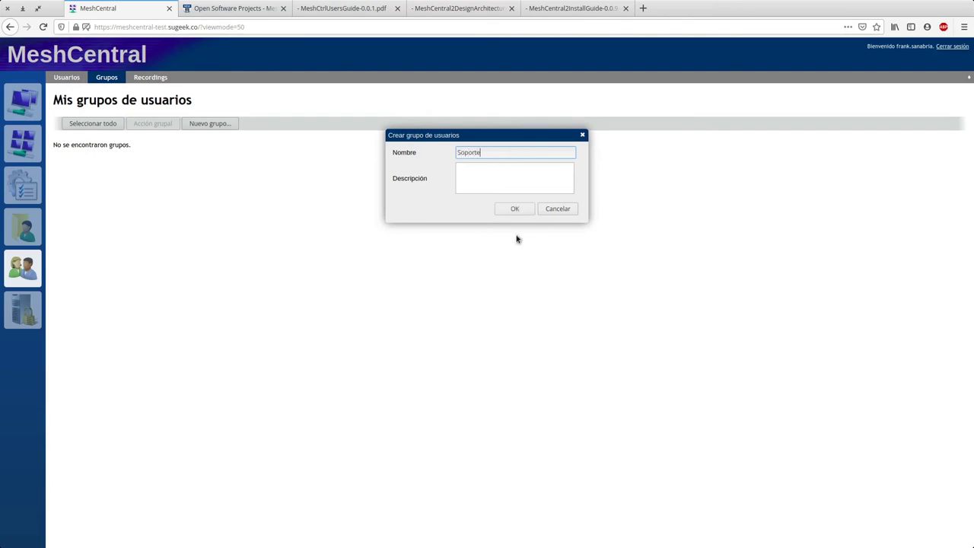
click(514, 208)
click(197, 126)
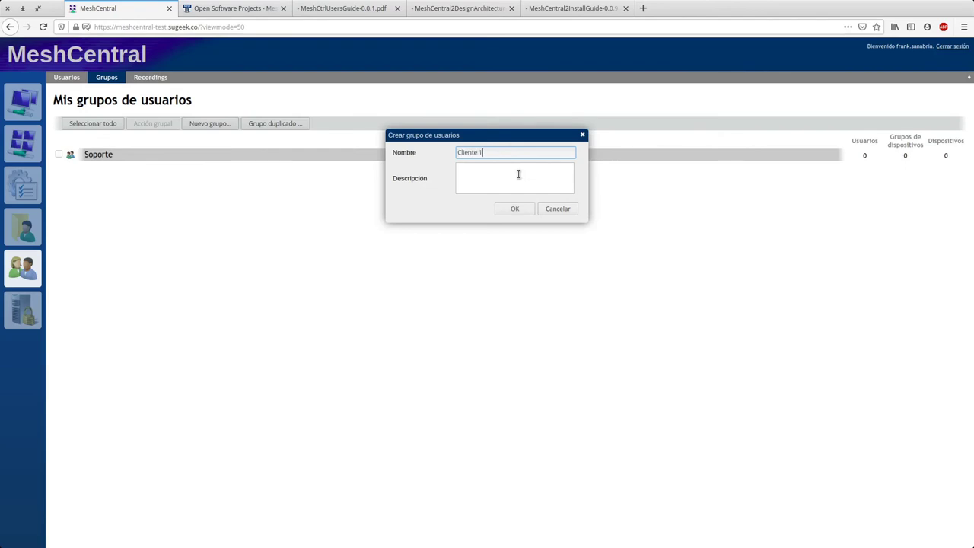
click(518, 212)
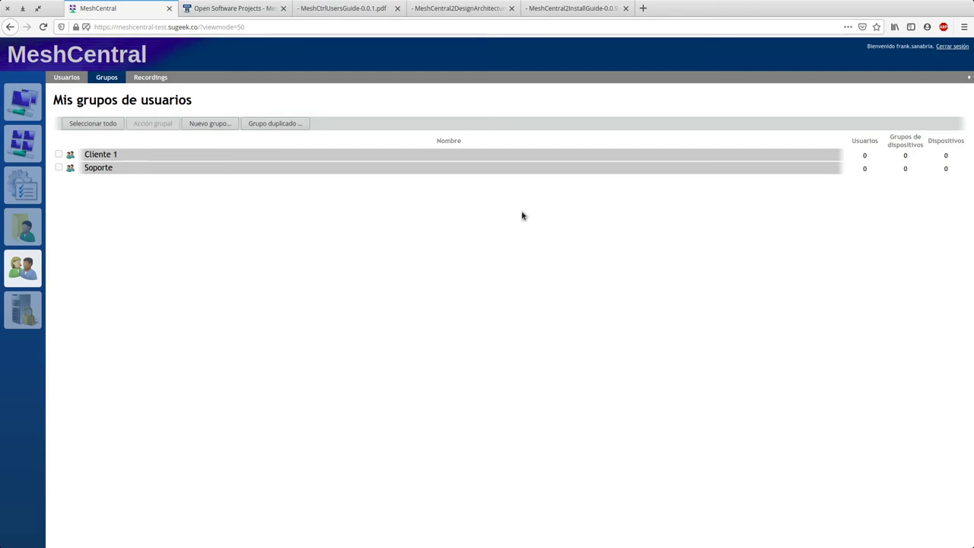
click(122, 167)
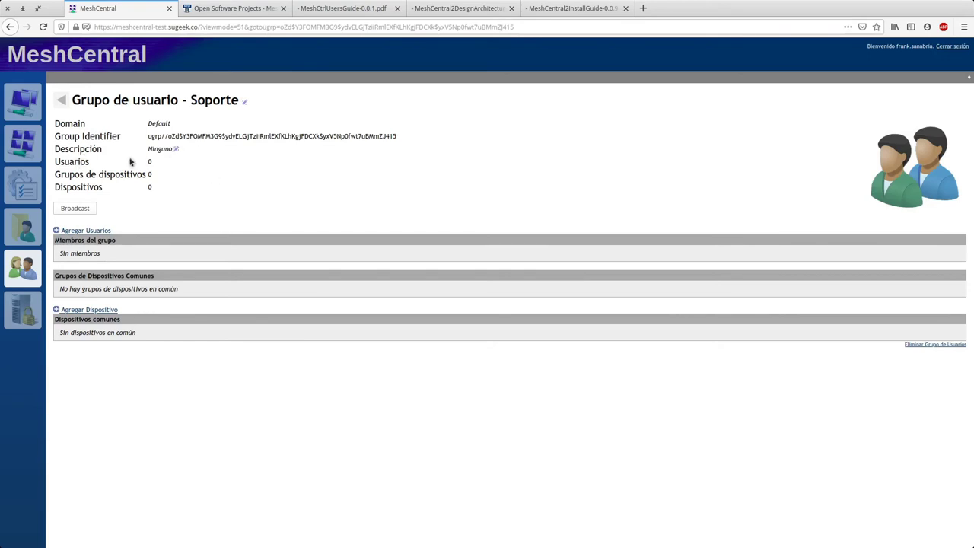
Step: Start adding a user to the Soporte group, cancel it, and return to the groups list
drag(69, 172, 156, 178)
click(160, 180)
click(89, 230)
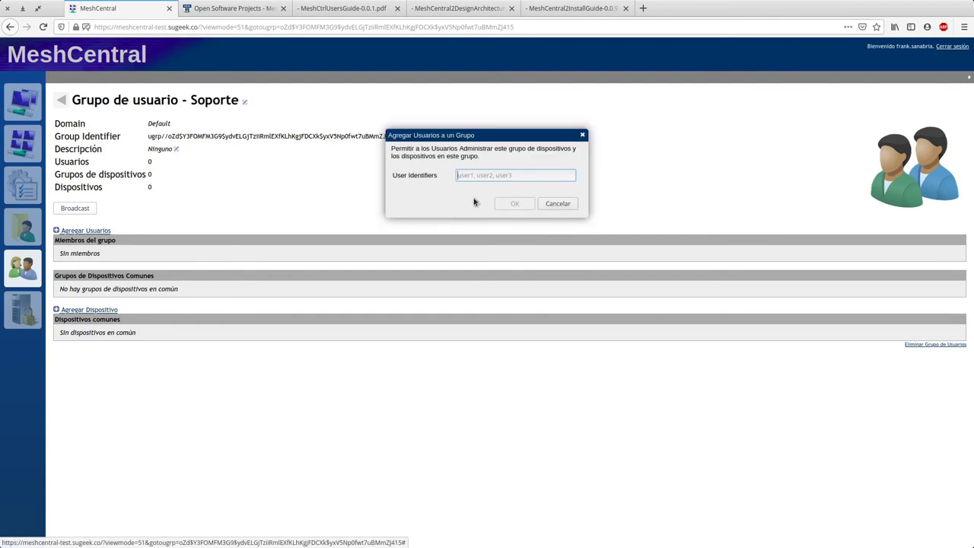
text(frank)
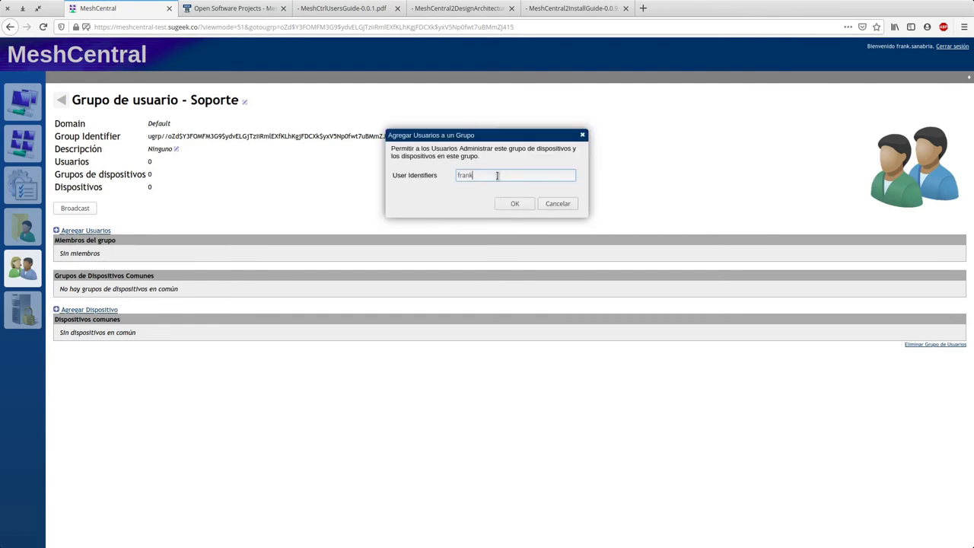
key(BackSpace)
key(BackSpace)
key(Return)
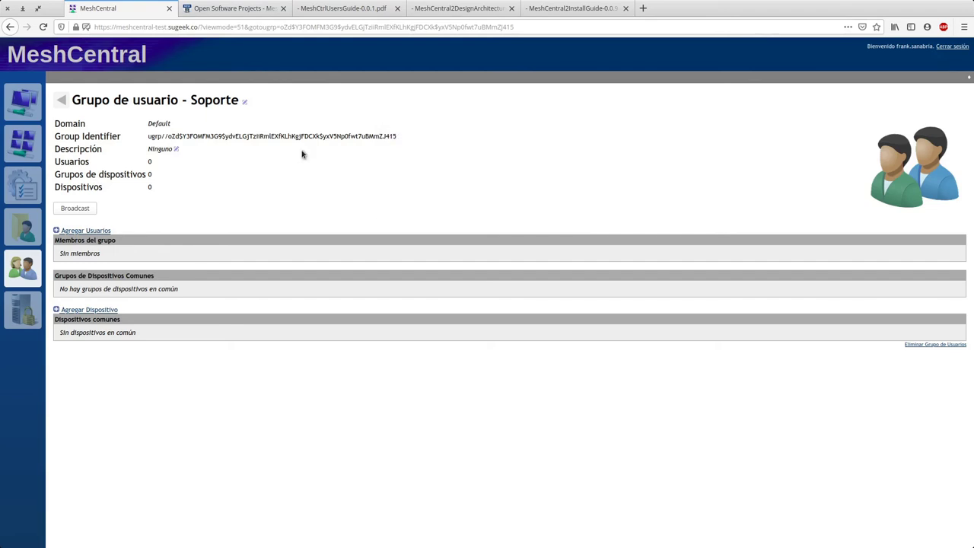
click(61, 100)
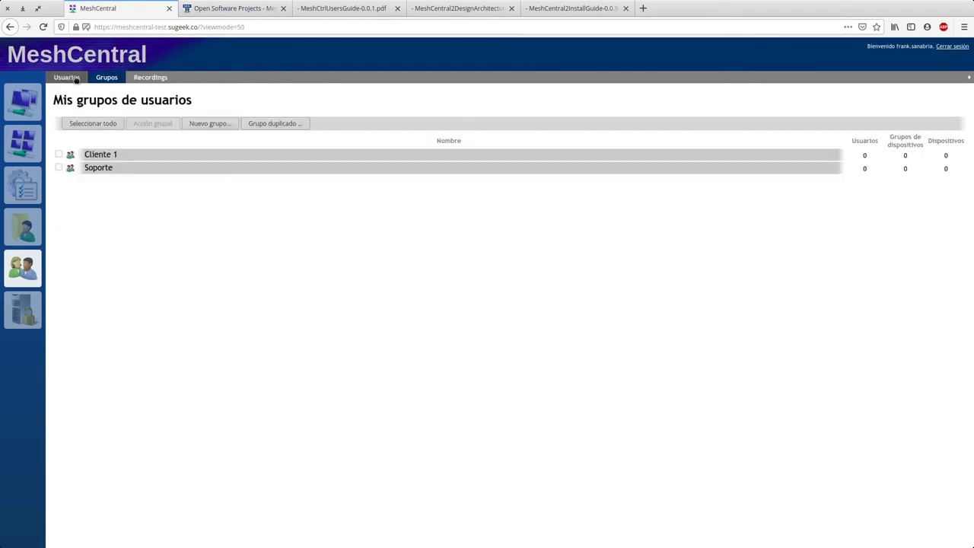
Step: Begin a new 'soporte' user account, filling in its e-mail and a password
click(67, 78)
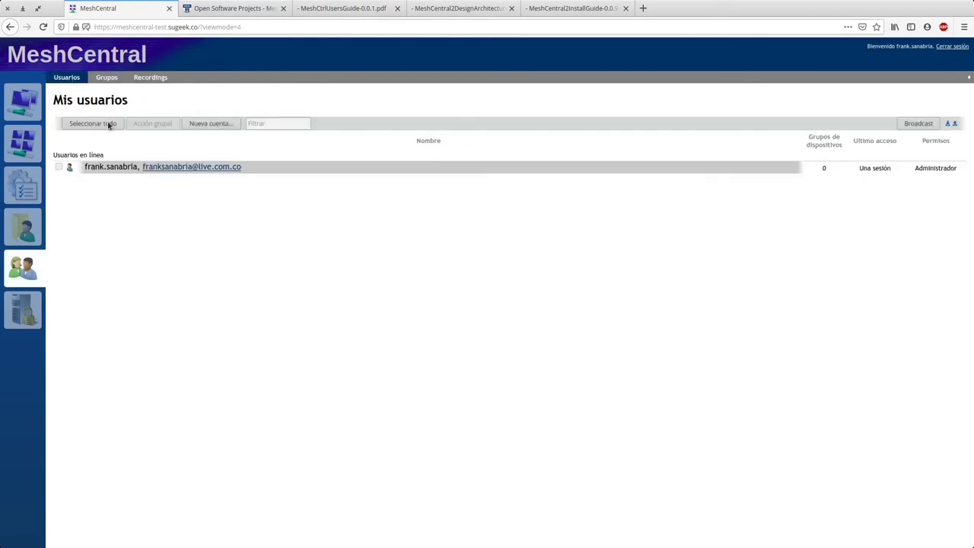
click(210, 124)
text(soporte)
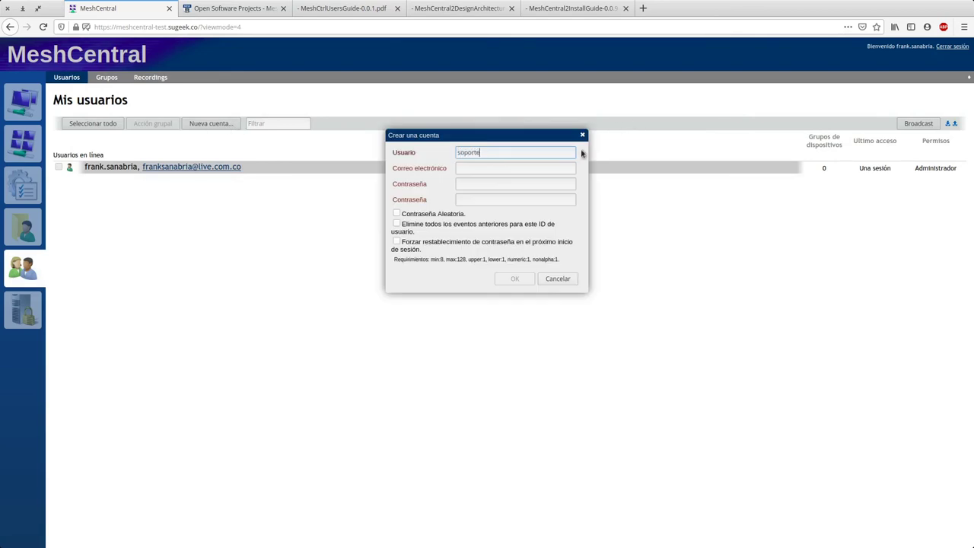
key(Tab)
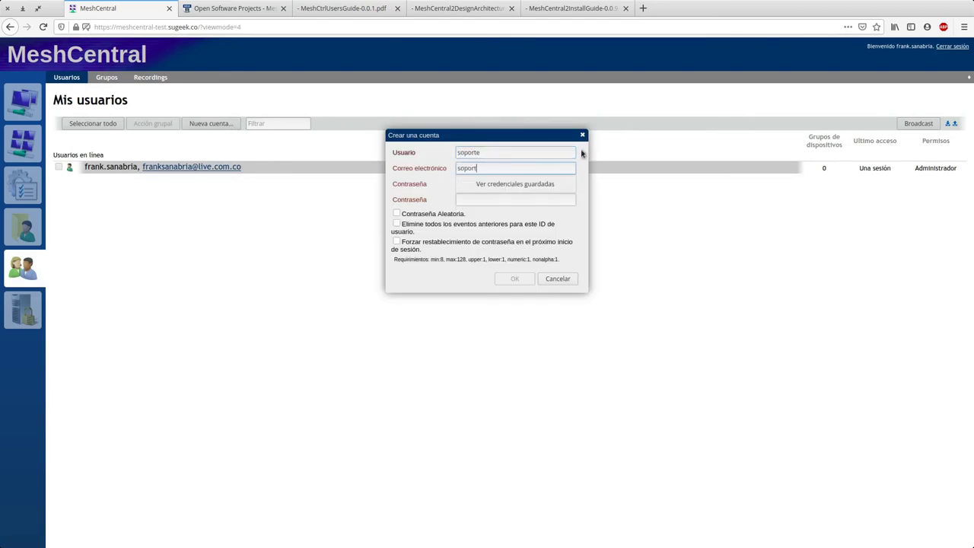
key(Tab)
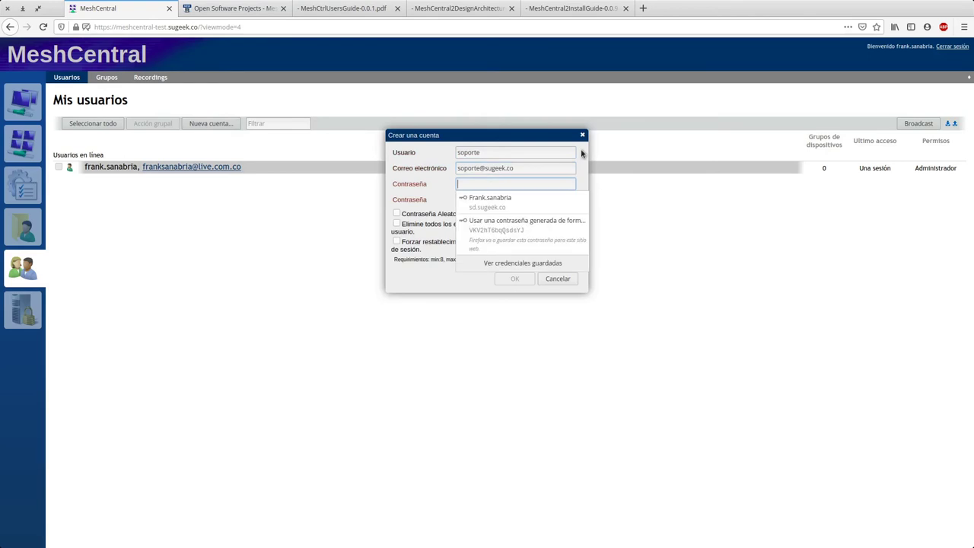
text(••)
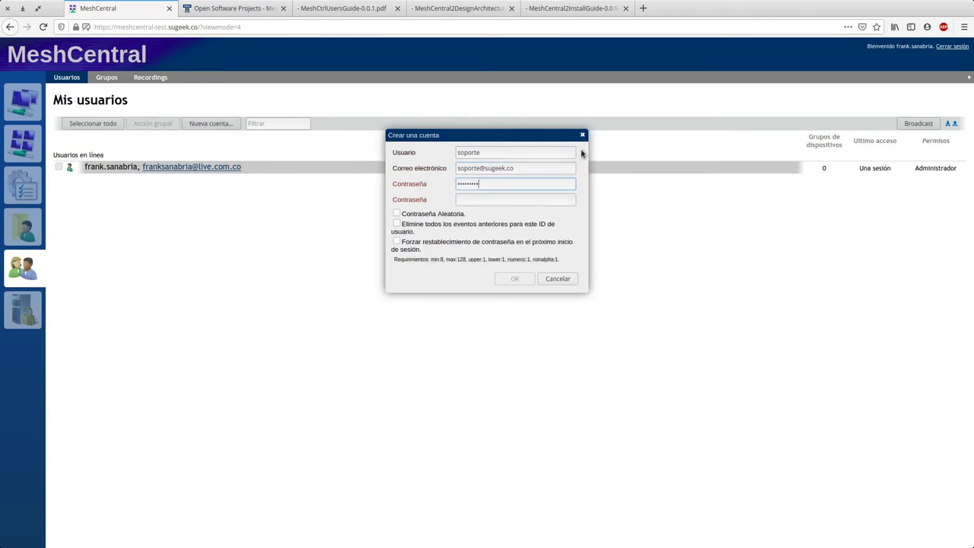
text(•••)
key(Tab)
text(••)
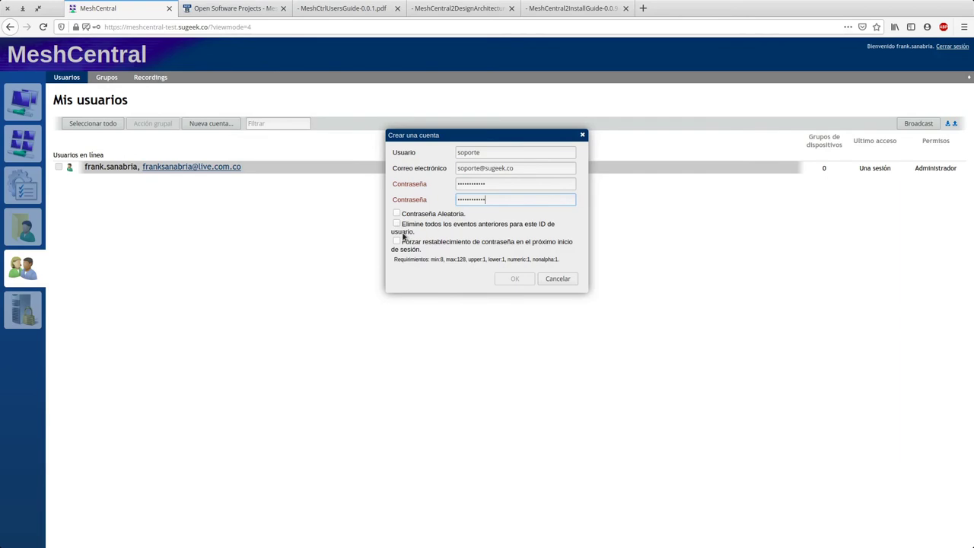
Step: Re-enter the password and its confirmation, toggling the forced password reset option
click(454, 243)
click(396, 242)
click(421, 201)
text(•••)
key(shift+Tab)
text(•)
click(446, 250)
Step: Tick clear events, forced reset at next login and random password, then create the account
click(445, 230)
click(448, 243)
click(439, 216)
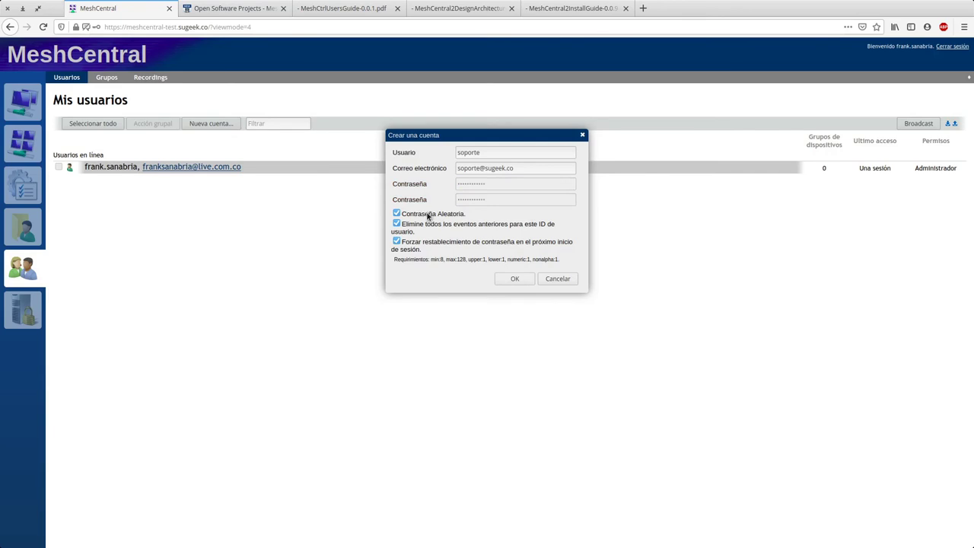
drag(487, 185, 467, 184)
click(514, 280)
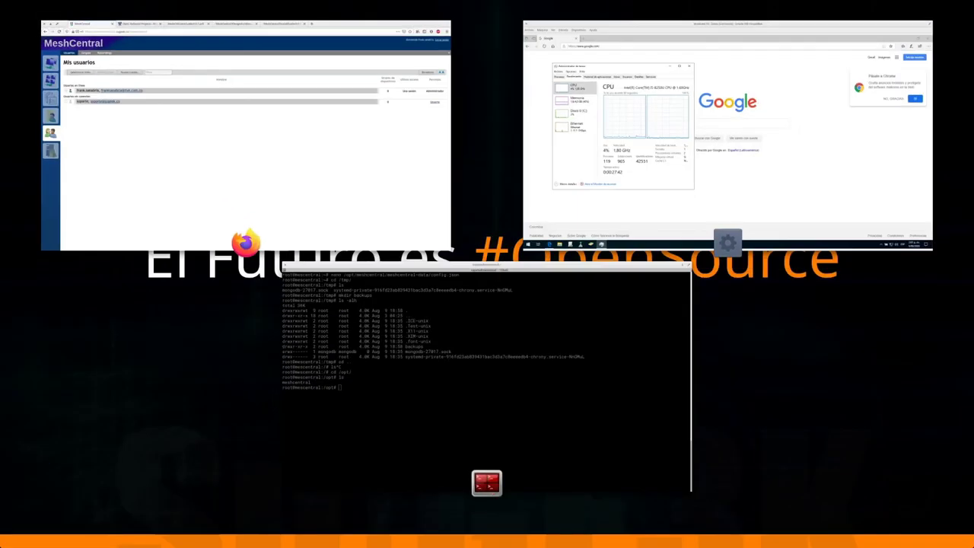
mouse_move(510, 377)
click(296, 183)
Step: Set the soporte user's real name to 'Usuario de Soporte'
click(115, 196)
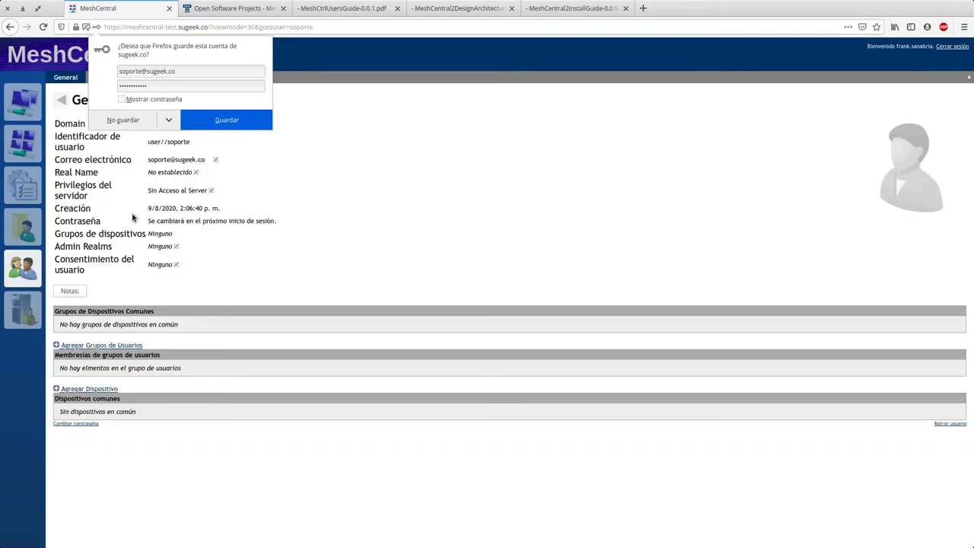
click(142, 126)
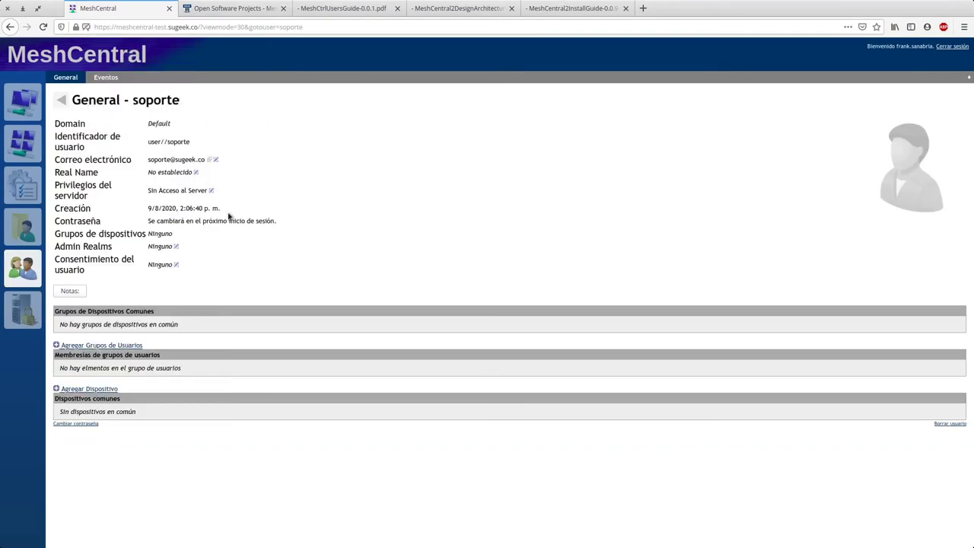
click(196, 173)
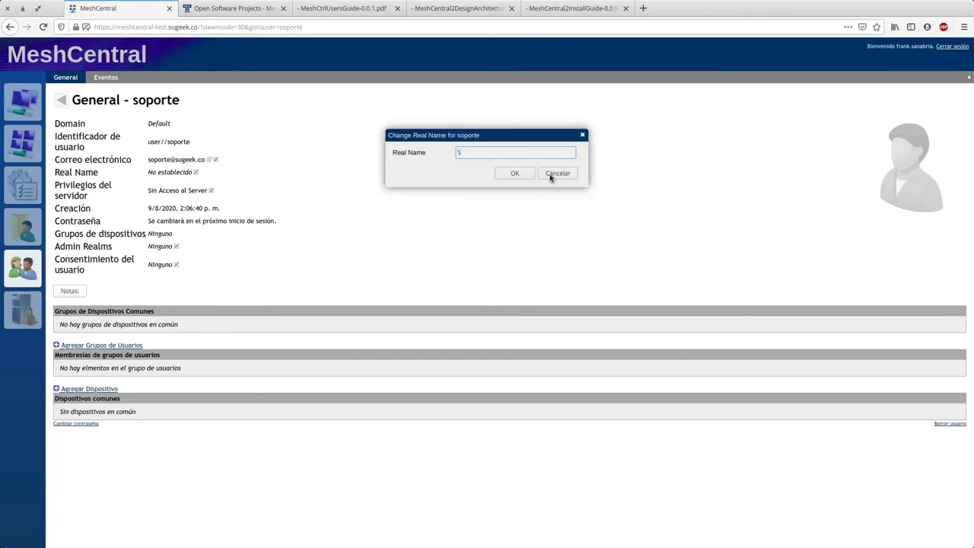
text(Usuaro de Soprote)
key(BackSpace)
key(BackSpace)
key(BackSpace)
key(BackSpace)
text(orte)
click(522, 174)
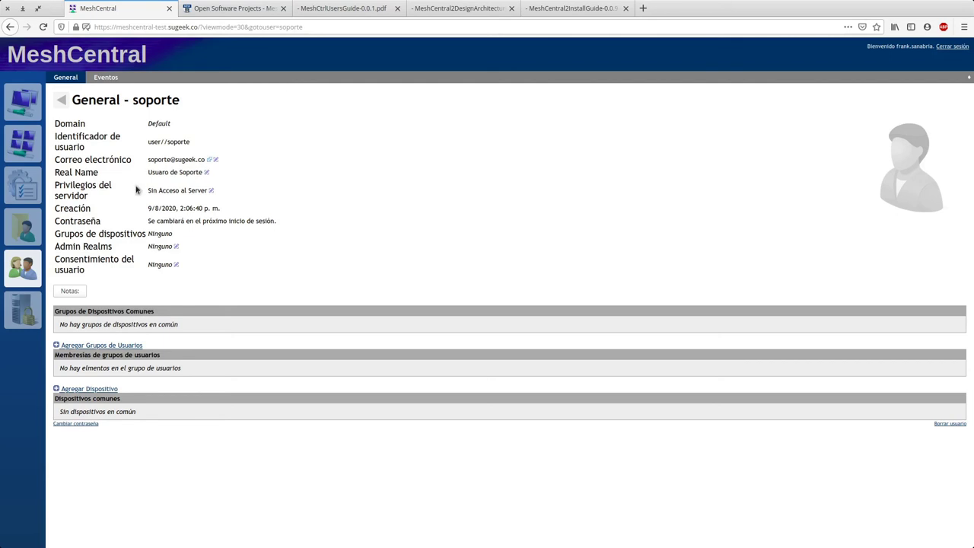
Step: Review soporte's server permissions and close them without changes
click(212, 191)
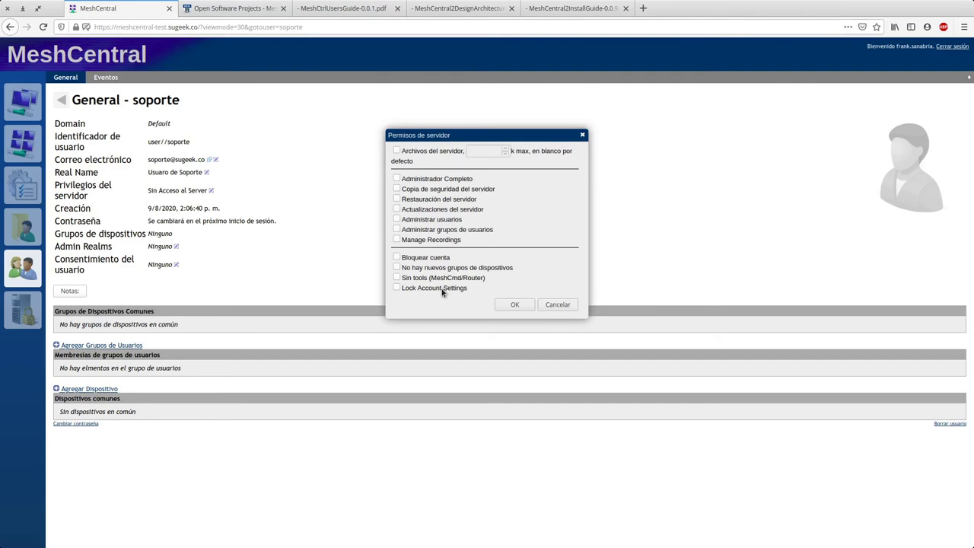
click(558, 306)
drag(130, 233, 190, 241)
drag(94, 259, 224, 266)
click(224, 265)
drag(156, 221, 311, 224)
click(310, 224)
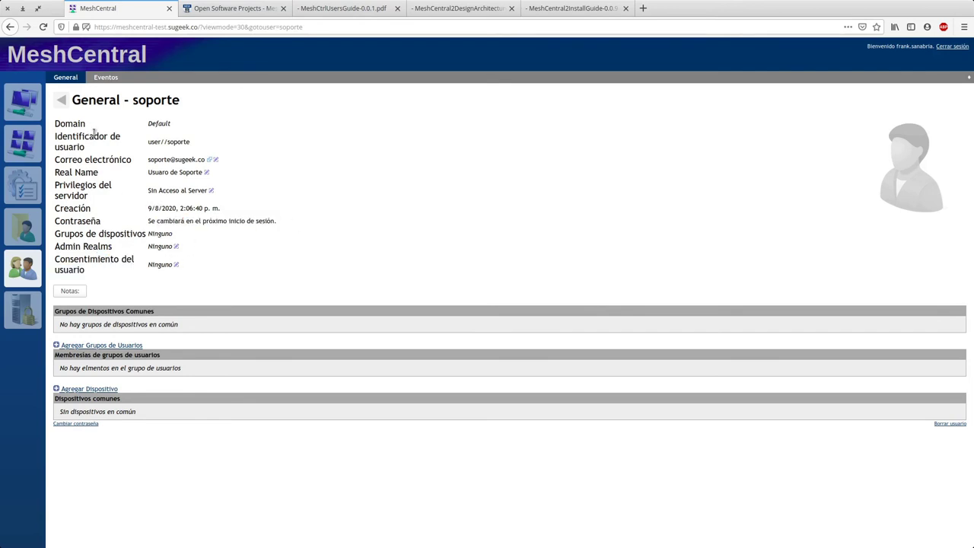
Step: Check soporte's event log, then bring up the change-password form from General
click(106, 77)
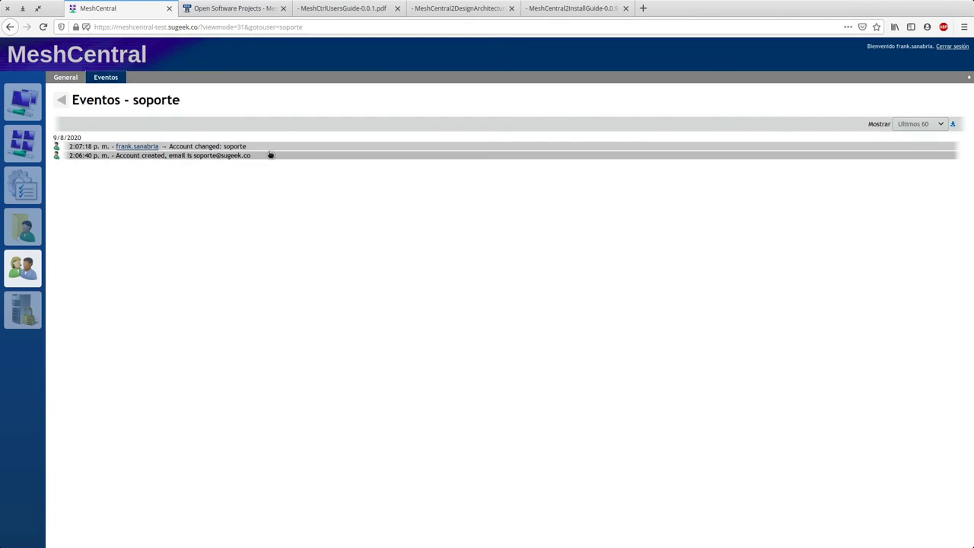
click(67, 80)
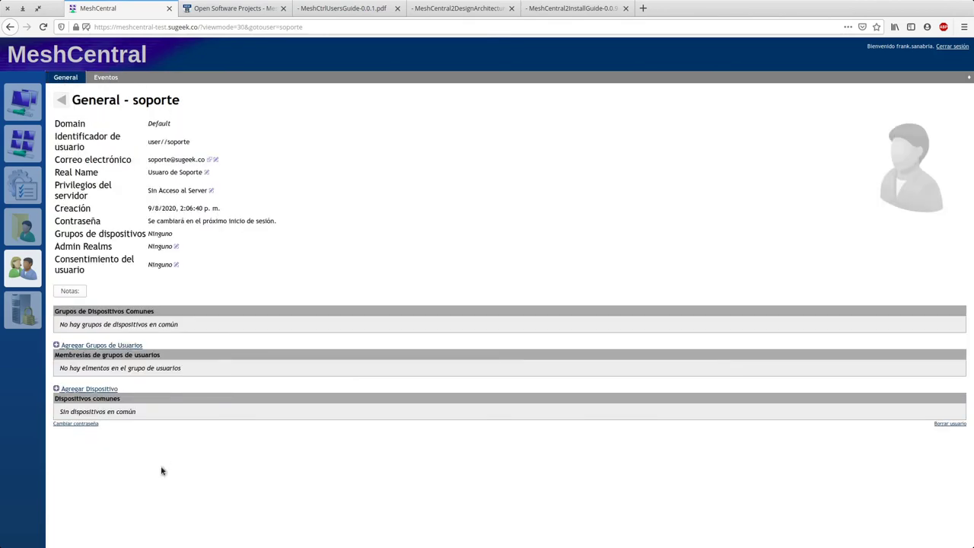
click(79, 426)
Step: Turn off the forced reset and enter a new password and its confirmation
click(433, 166)
click(397, 194)
click(499, 151)
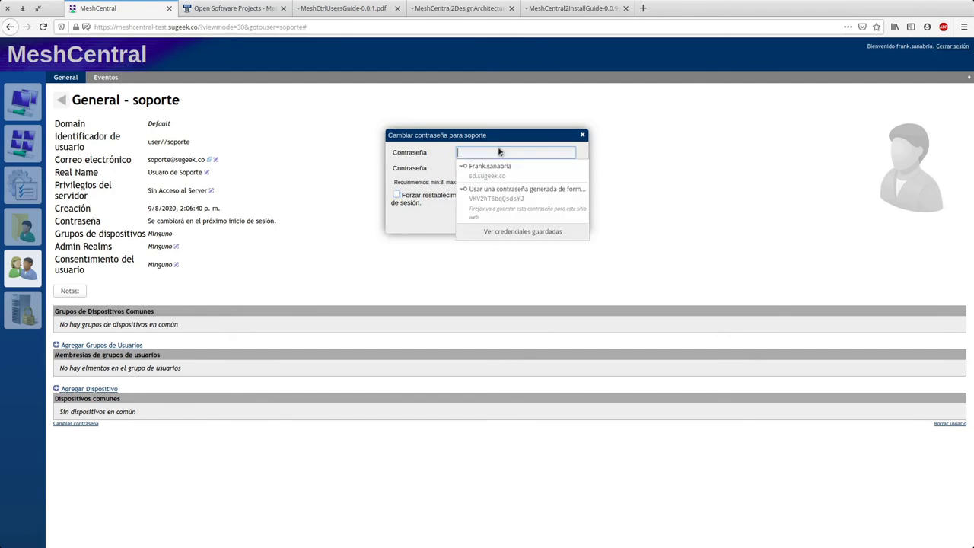
text(••••••)
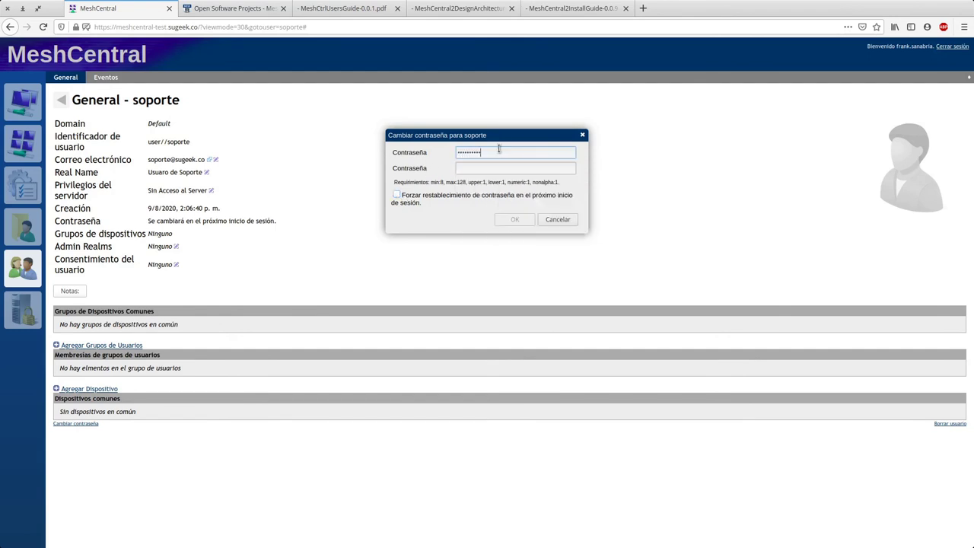
key(Tab)
text(•••)
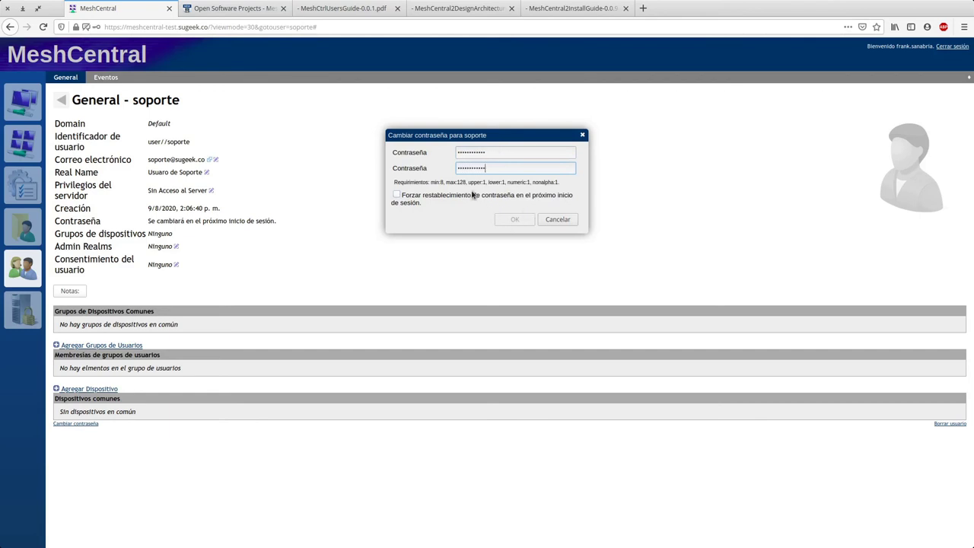
Step: Correct both password entries and save the new soporte password
drag(482, 155, 454, 157)
text(••)
key(BackSpace)
key(Tab)
text(•)
click(514, 220)
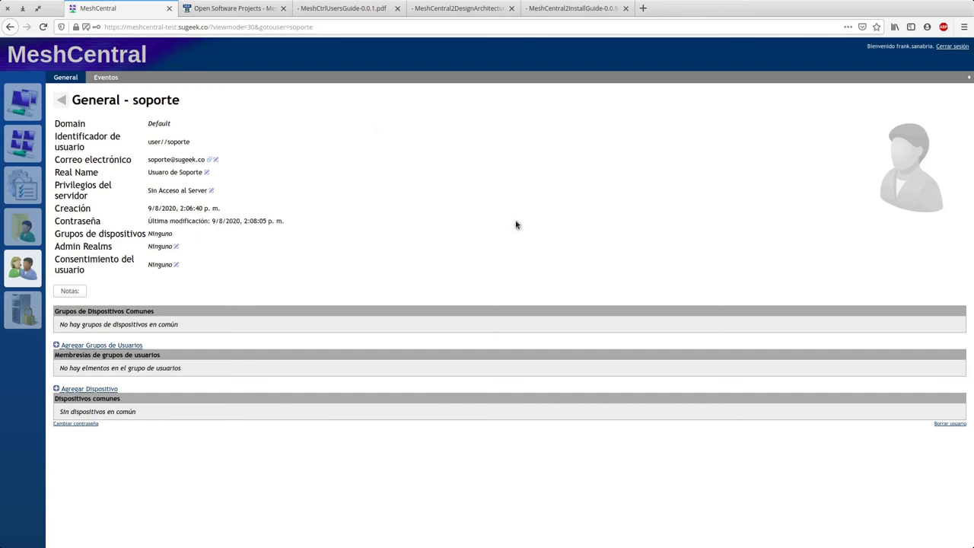
triple_click(226, 222)
click(282, 287)
Step: Open a Firefox private window and load the MeshCentral site in it
click(962, 30)
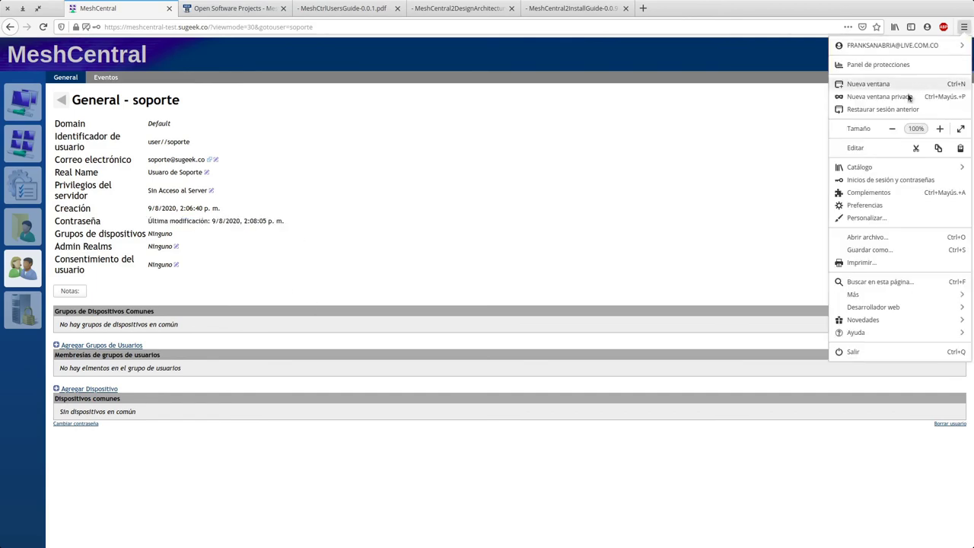
click(875, 97)
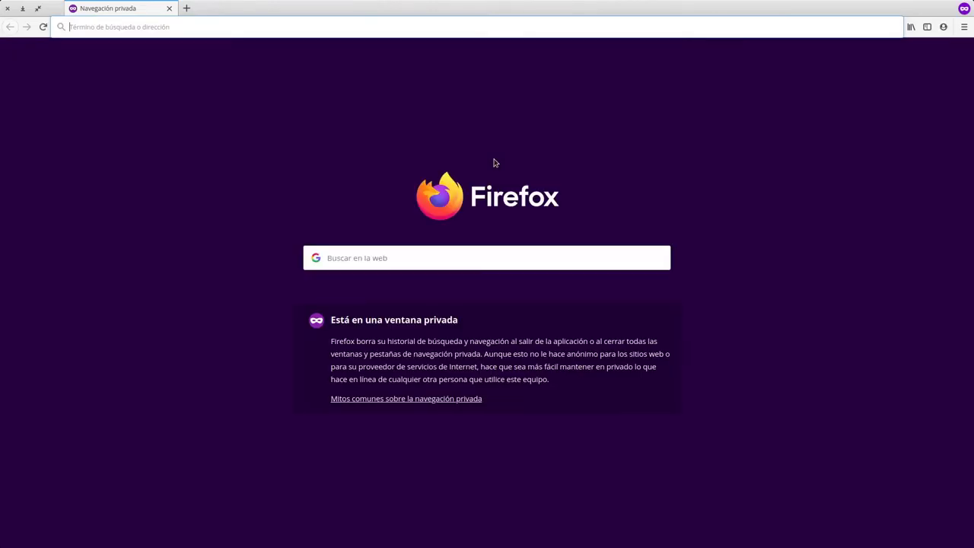
text(meshcentral-test.sugeek.co/)
key(Return)
key(alt+Tab)
Step: Add the soporte account as a member of the Soporte user group
click(63, 100)
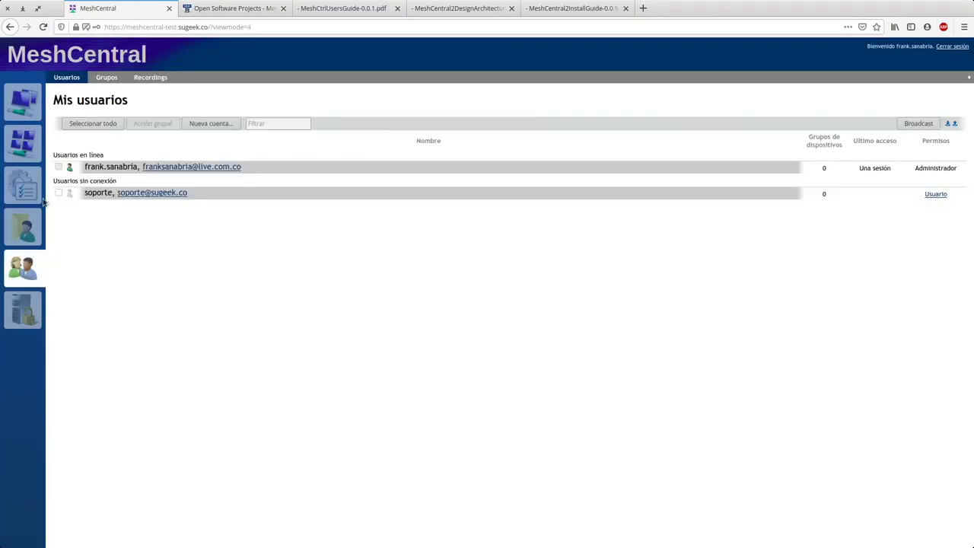
click(108, 79)
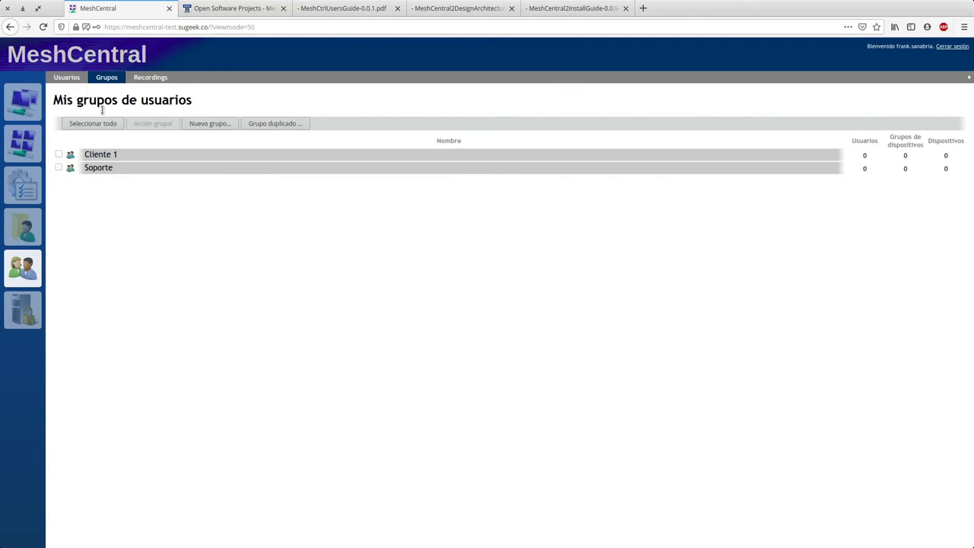
click(107, 169)
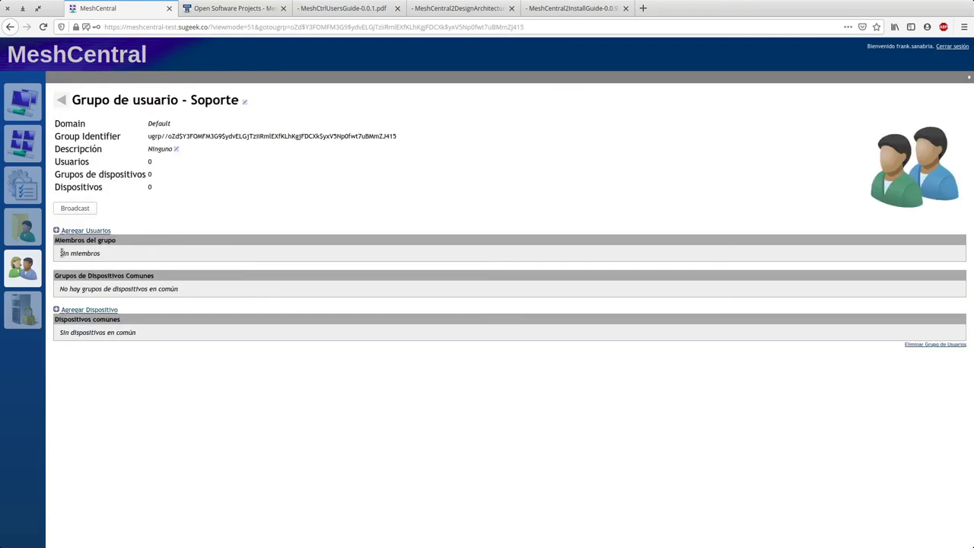
click(69, 231)
text(soporte)
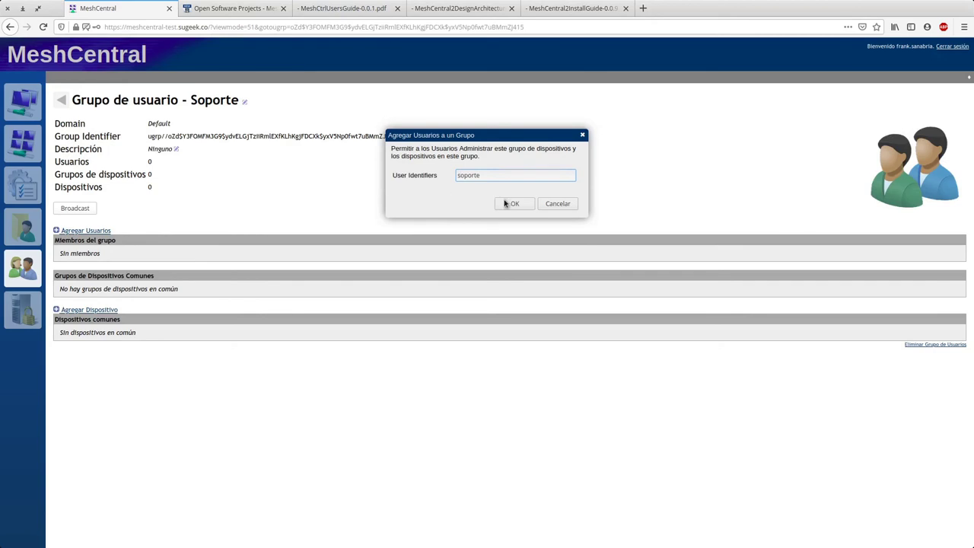
click(507, 203)
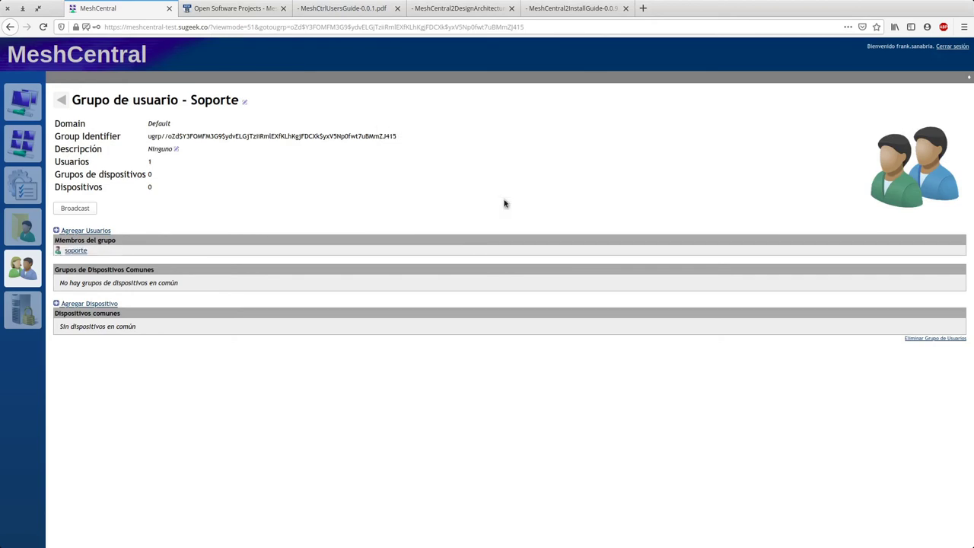
triple_click(95, 282)
click(122, 337)
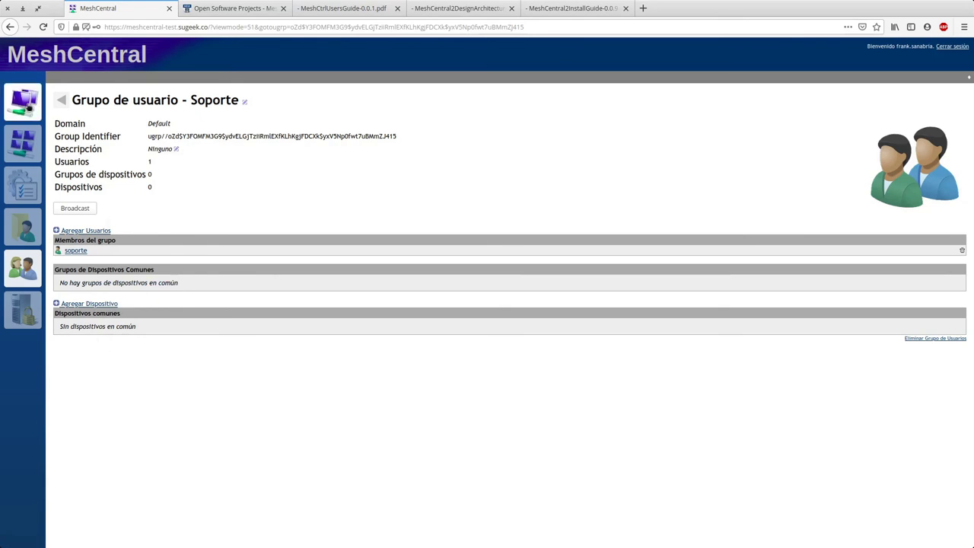
click(29, 106)
click(23, 267)
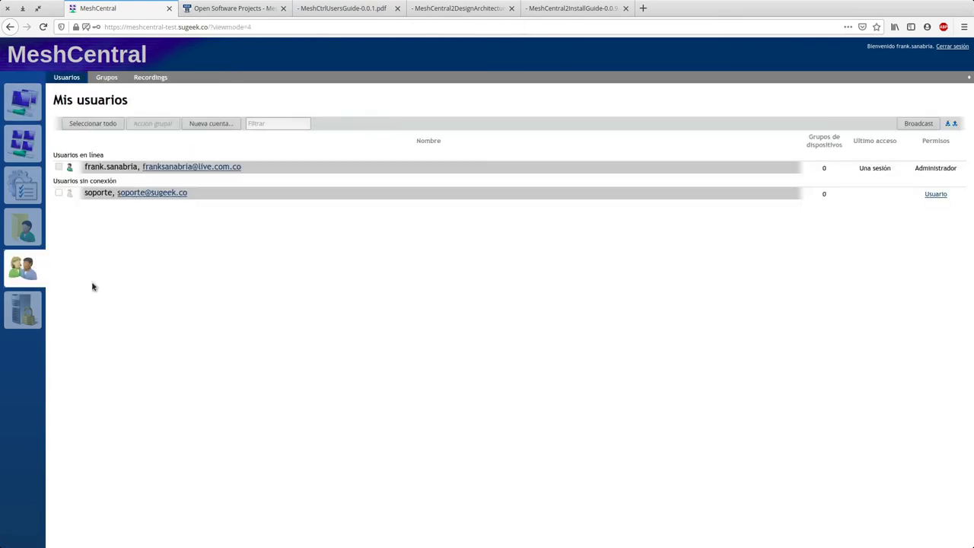
Step: Sign in as soporte with its new password in the private window
click(32, 98)
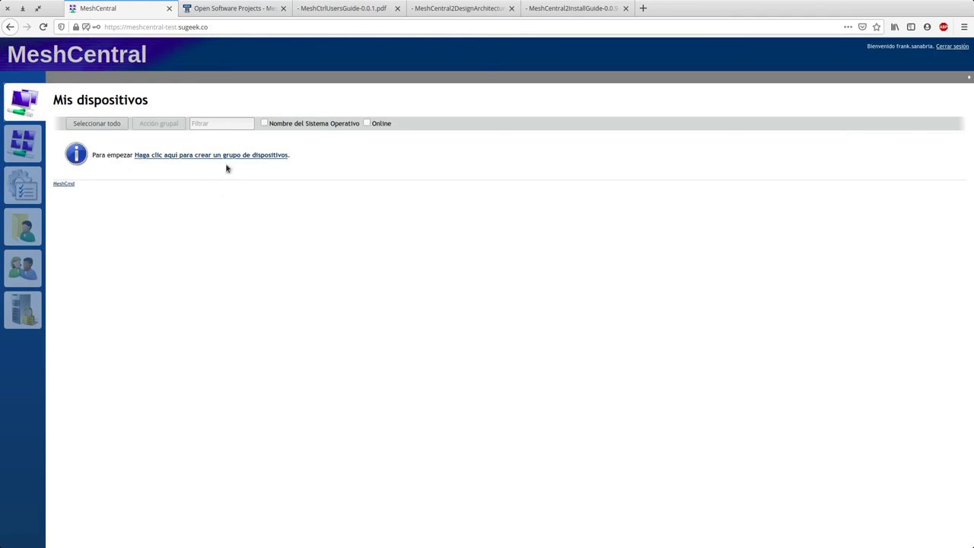
click(23, 266)
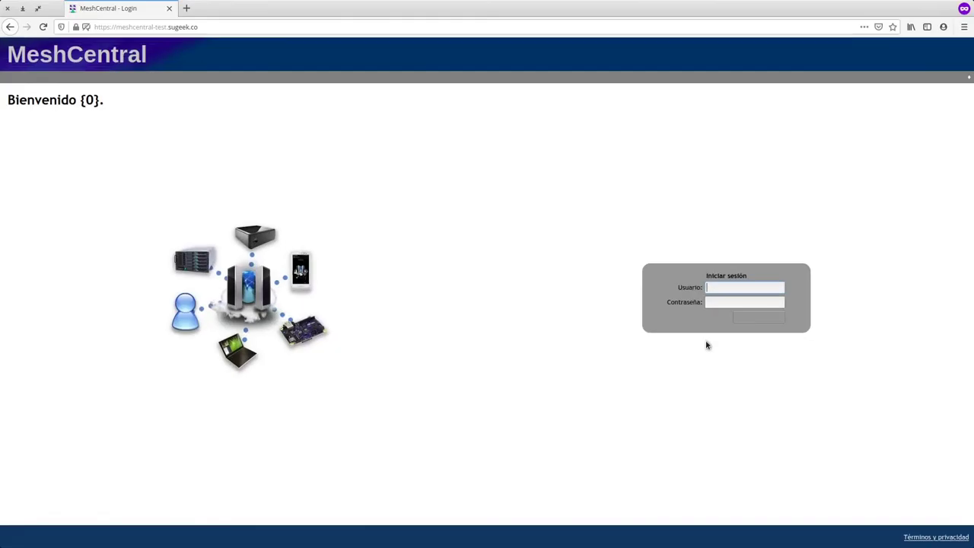
text(soporte)
key(Tab)
text(s)
text(•••)
key(Return)
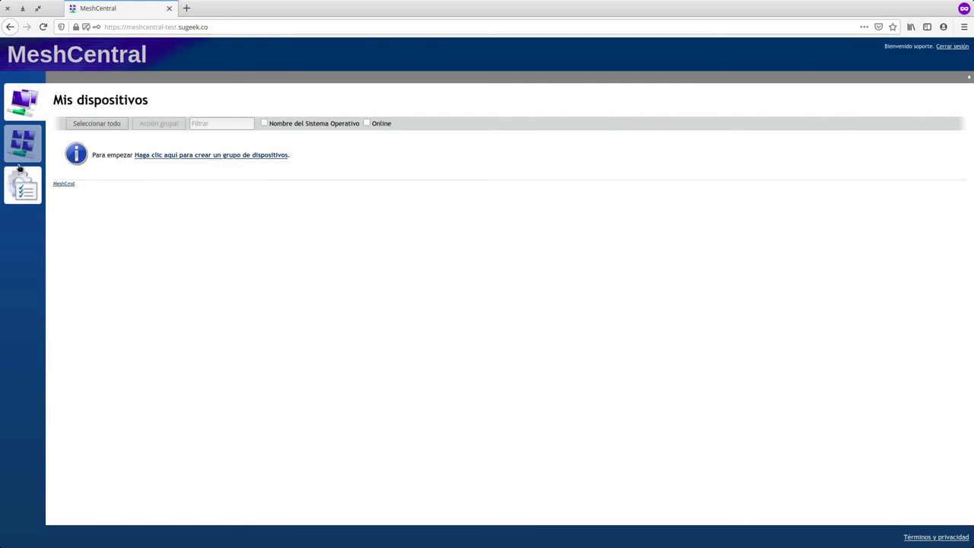
Step: Browse soporte's Mi cuenta and Mis eventos pages, then return to devices
click(29, 137)
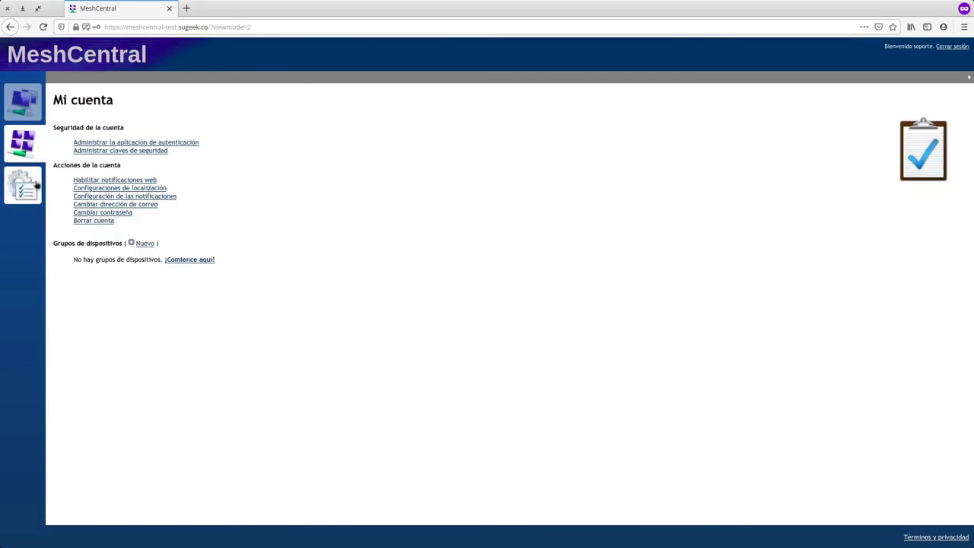
click(36, 184)
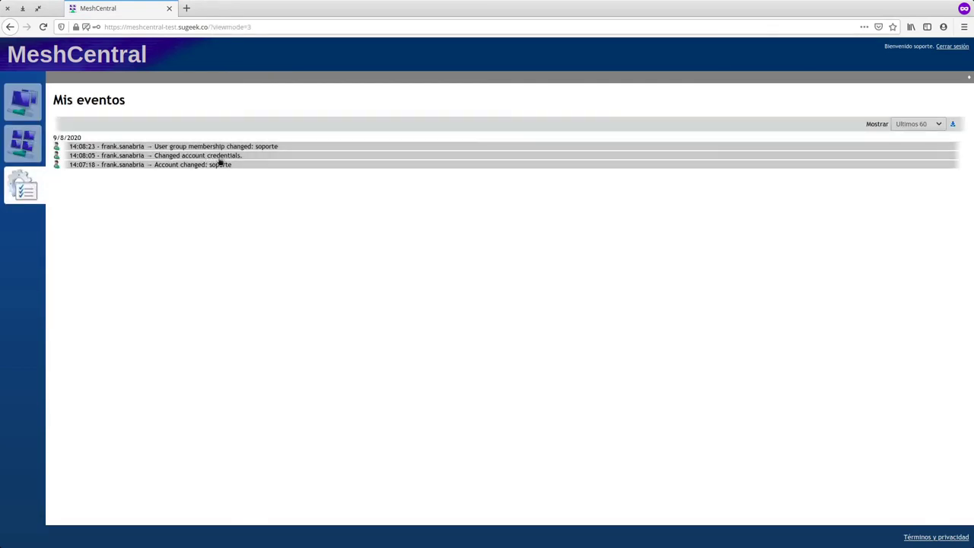
key(alt+Left)
key(alt+Left)
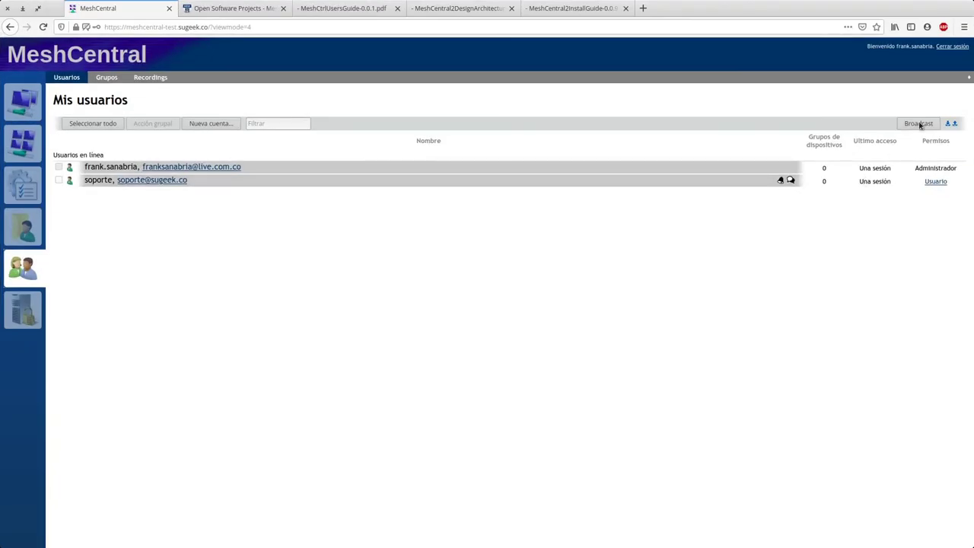
Step: Send a broadcast message to connected users, cancelling a second broadcast
click(919, 123)
click(514, 278)
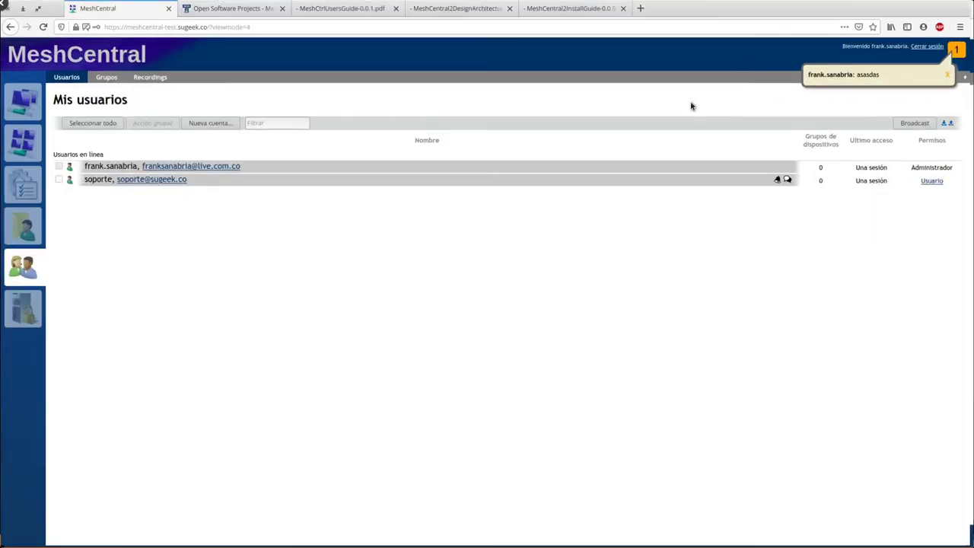
click(916, 124)
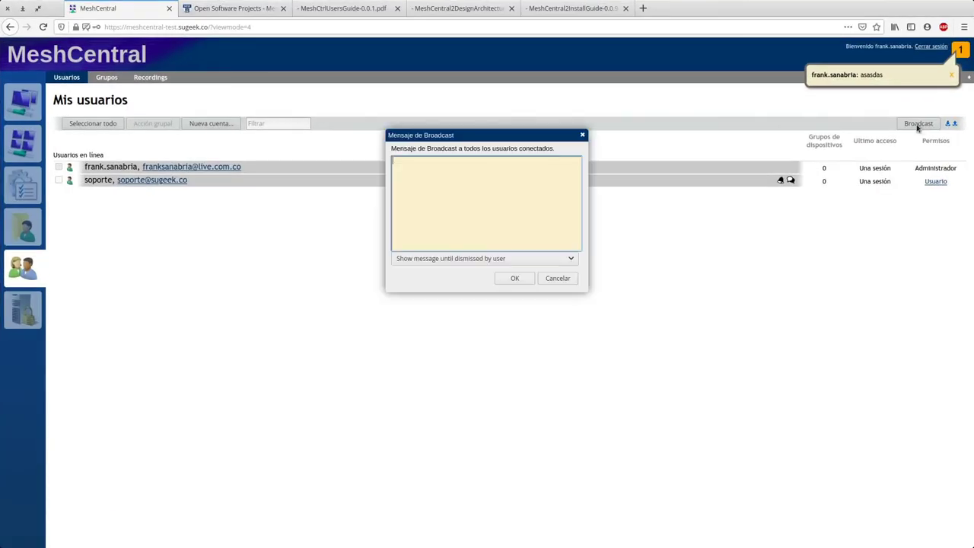
click(556, 281)
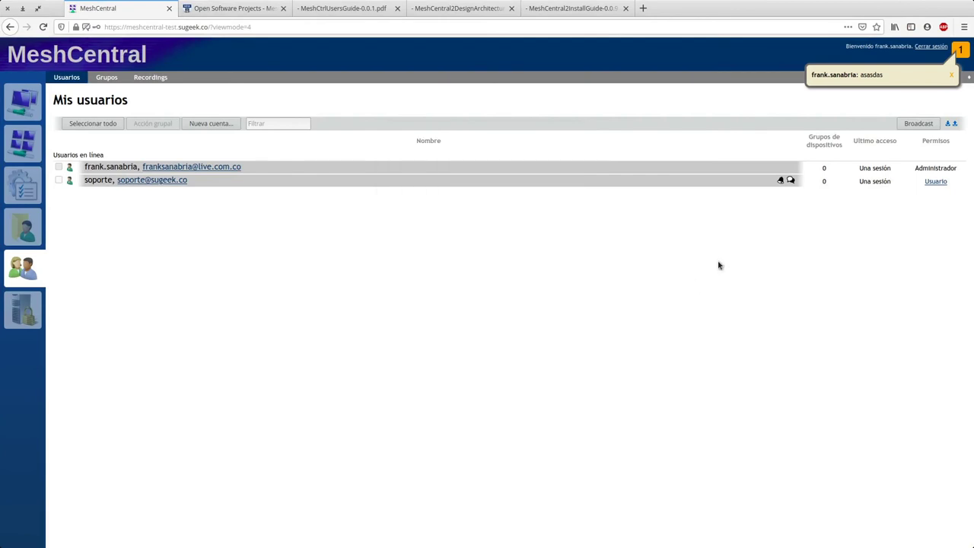
Step: Request a chat with soporte, accept it as soporte, and type 'adadasd'
click(791, 181)
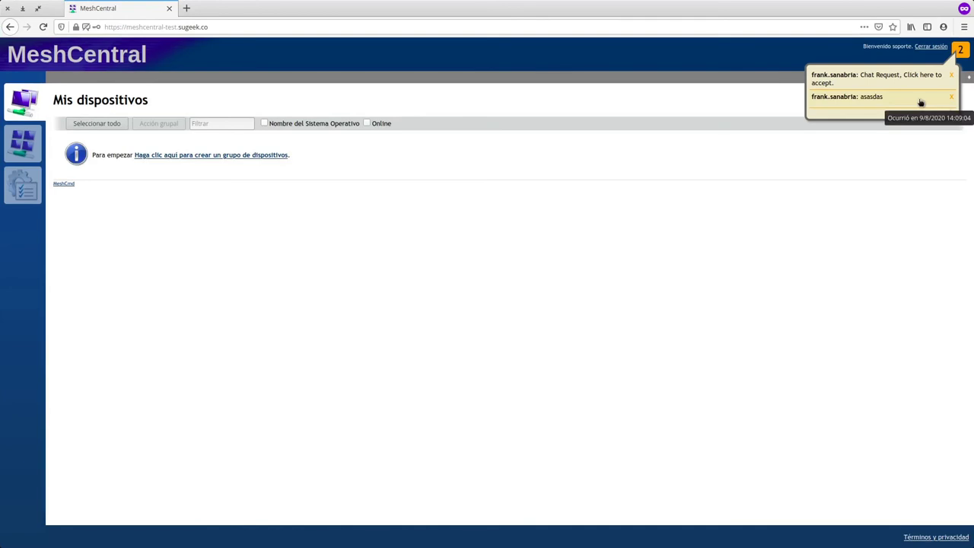
click(842, 79)
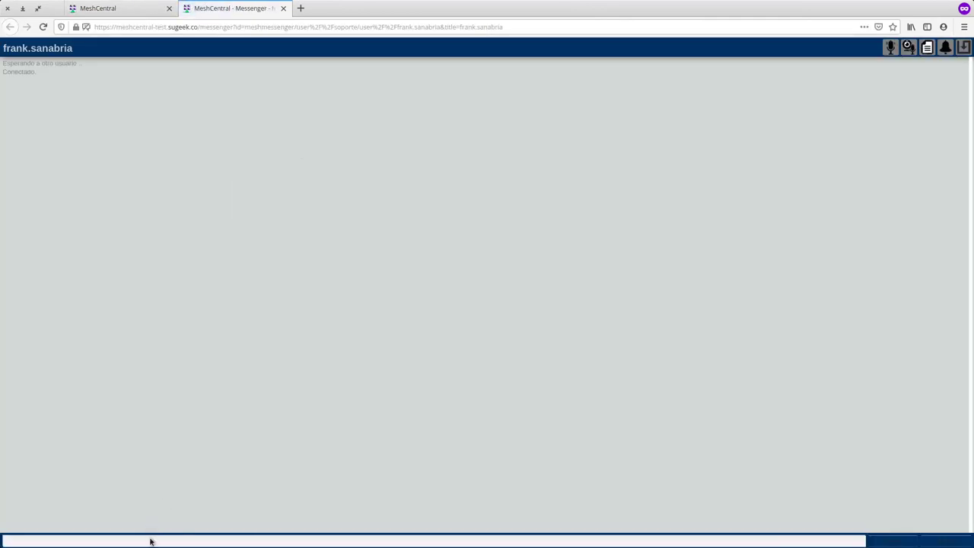
click(150, 539)
text(adadasd)
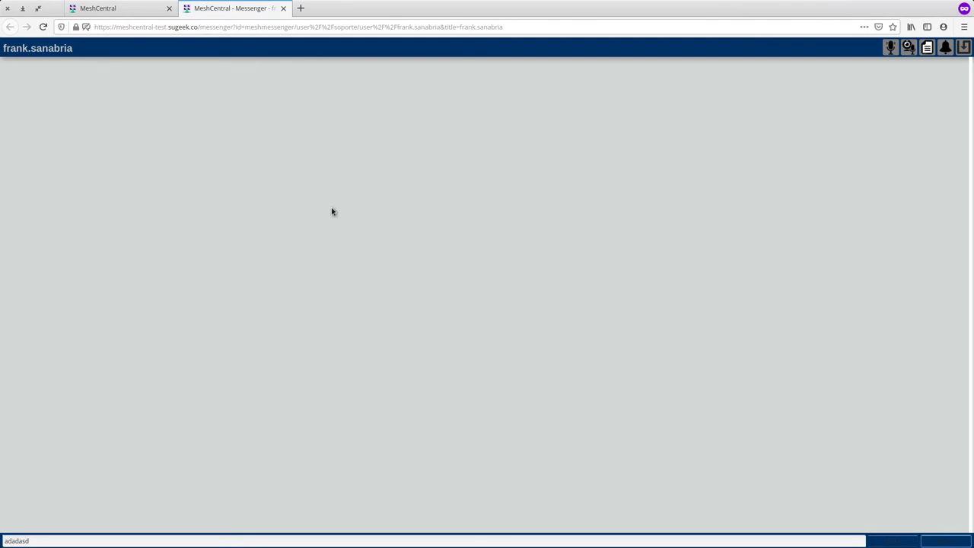